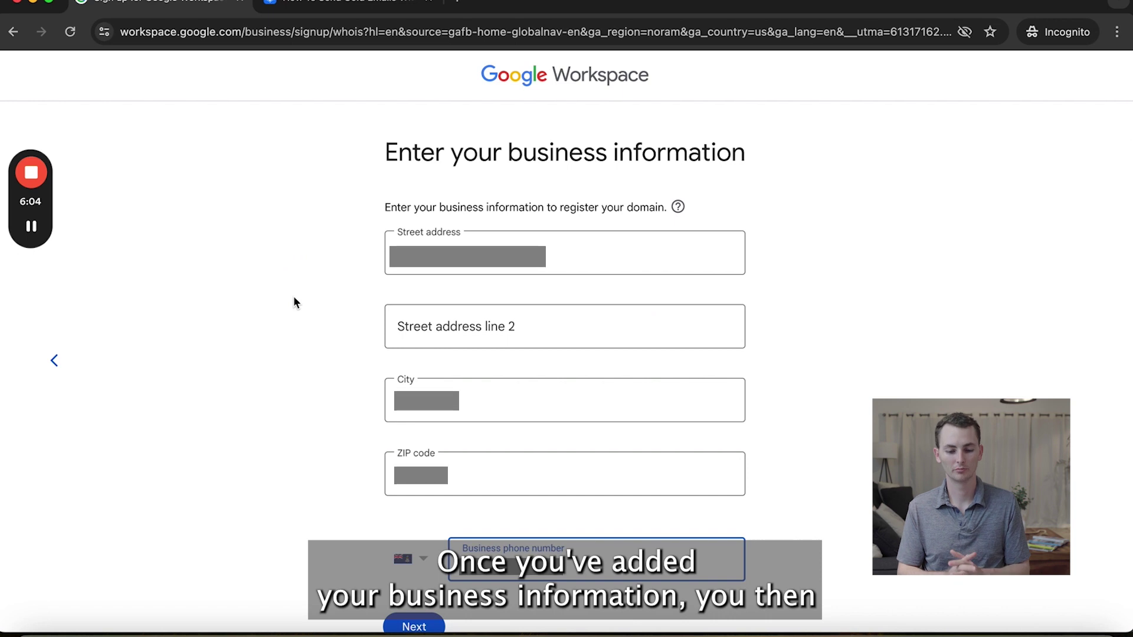
# Step: Submit the business information, and complete the sign-in details with the account username and password, accepting the agreement
pyautogui.scroll(-1, 390, 439)
pyautogui.click(390, 601)
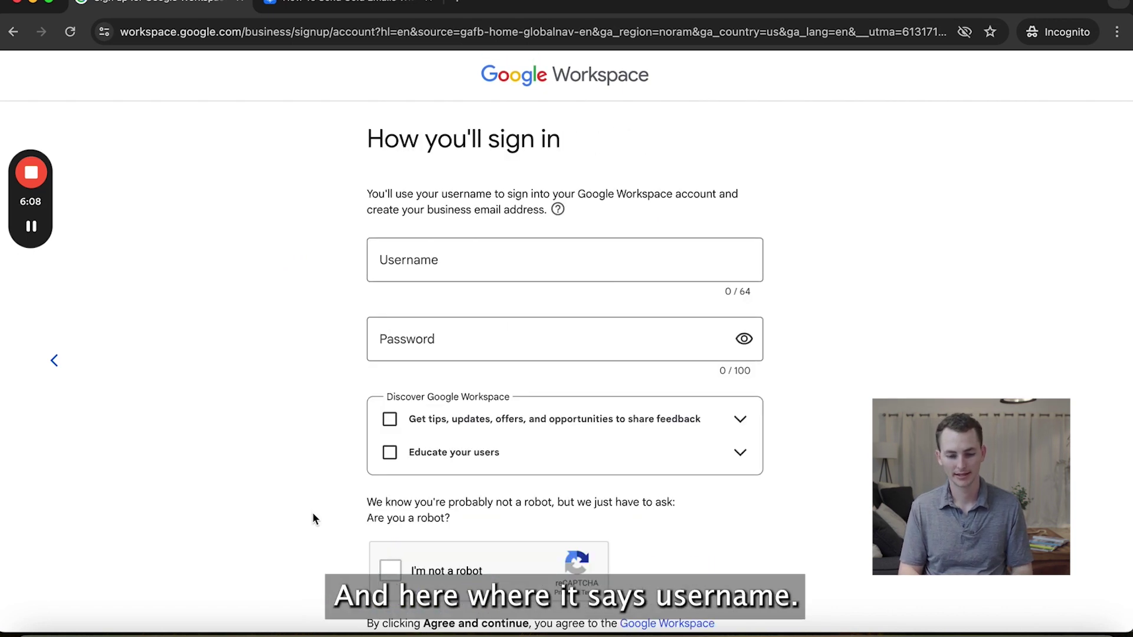
pyautogui.click(479, 252)
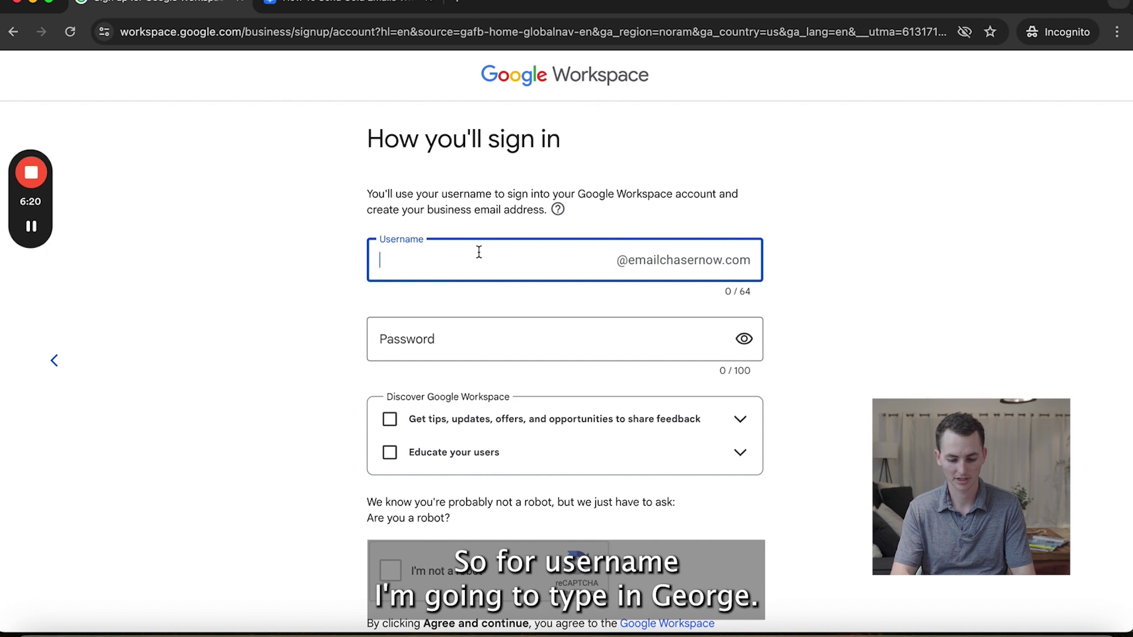
pyautogui.click(873, 238)
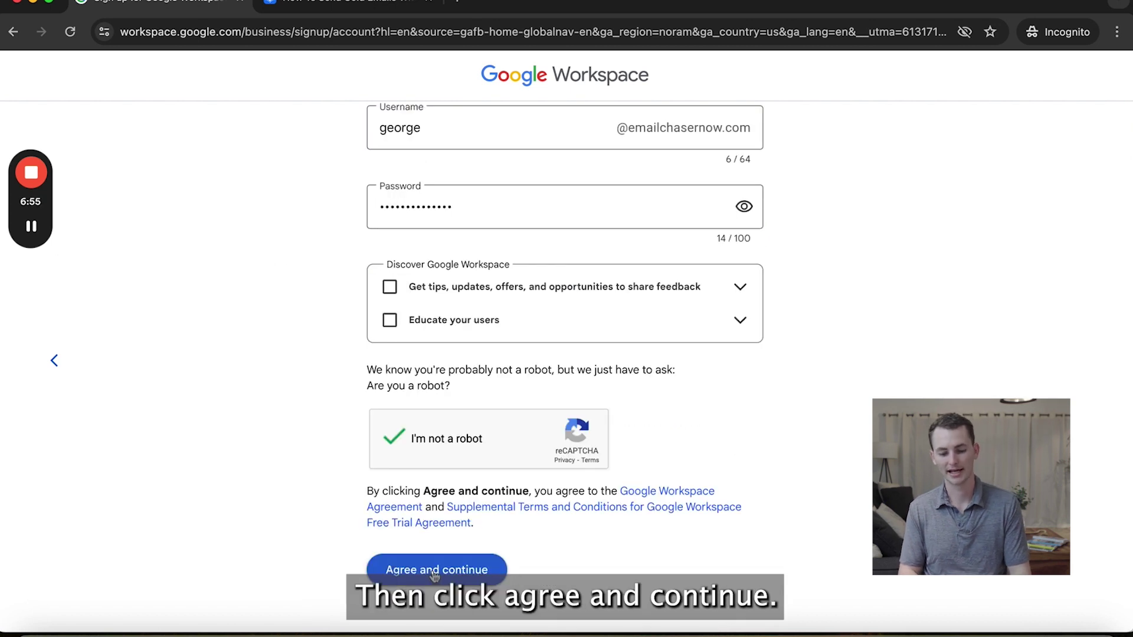
pyautogui.click(437, 569)
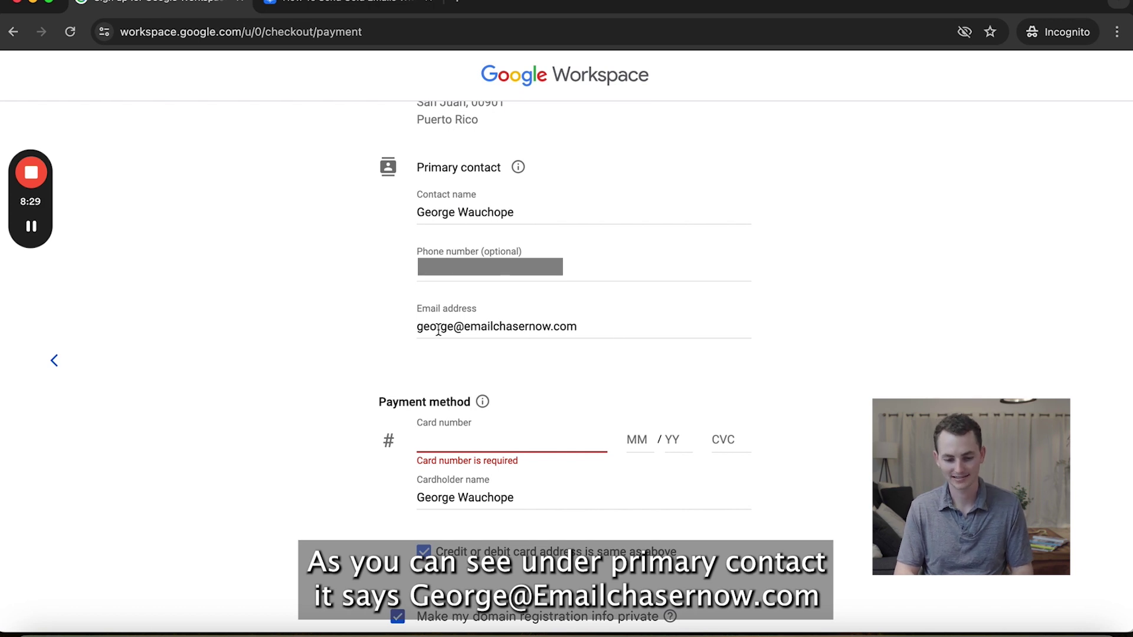
# Step: Check the primary contact details at checkout and skip the Gemini Business add-on
pyautogui.click(831, 397)
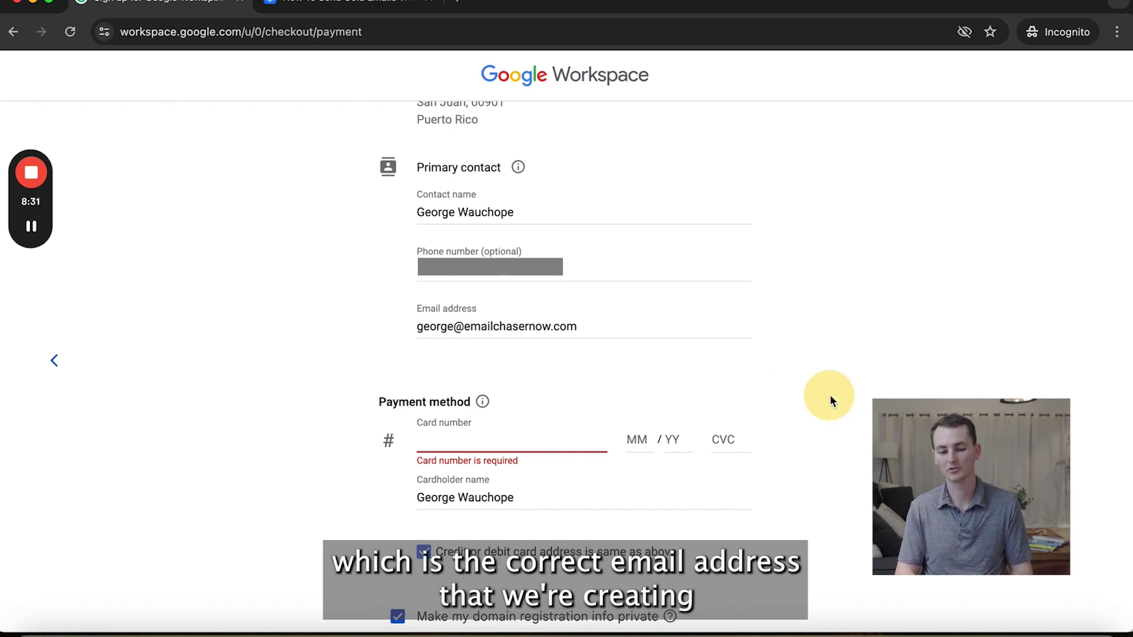
pyautogui.scroll(-3, 831, 396)
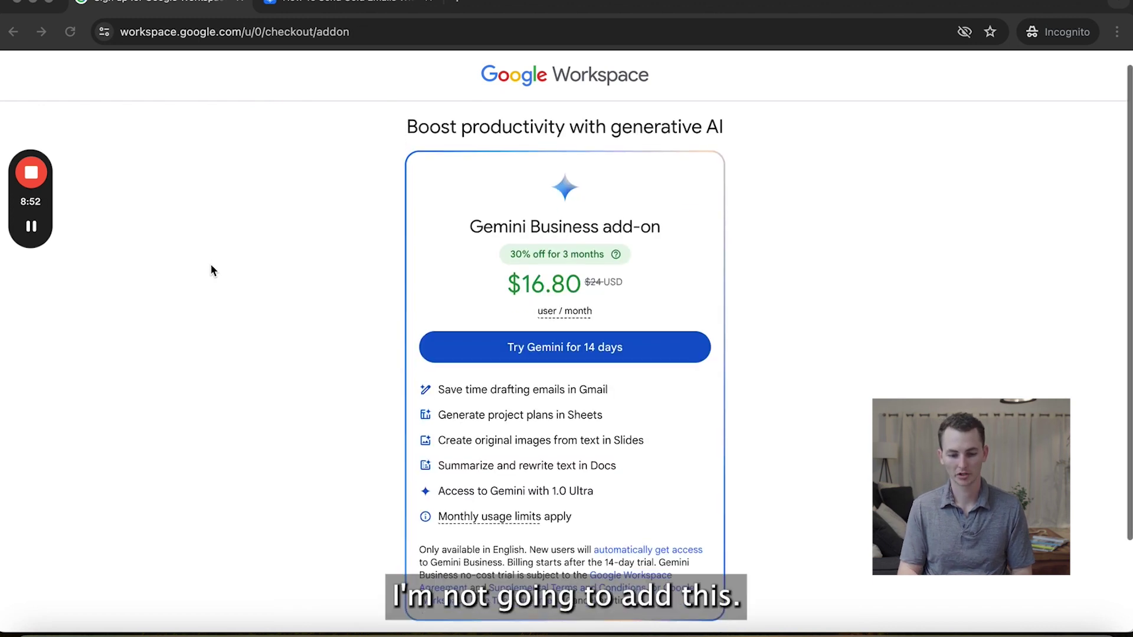
pyautogui.scroll(-2, 211, 270)
pyautogui.scroll(3, 366, 271)
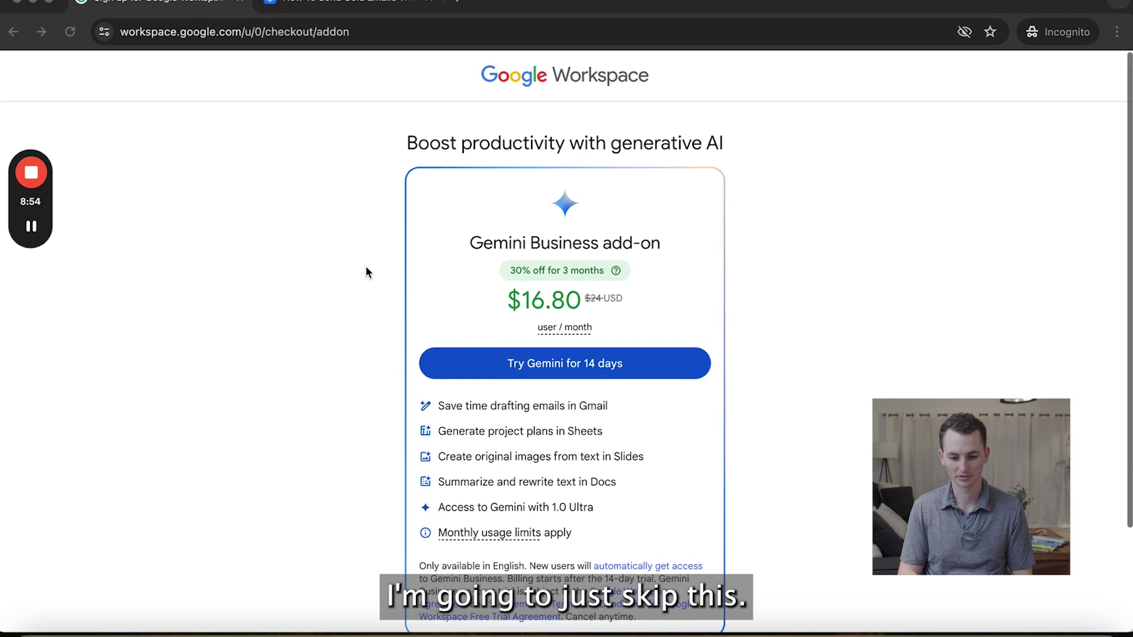
pyautogui.scroll(-2, 366, 272)
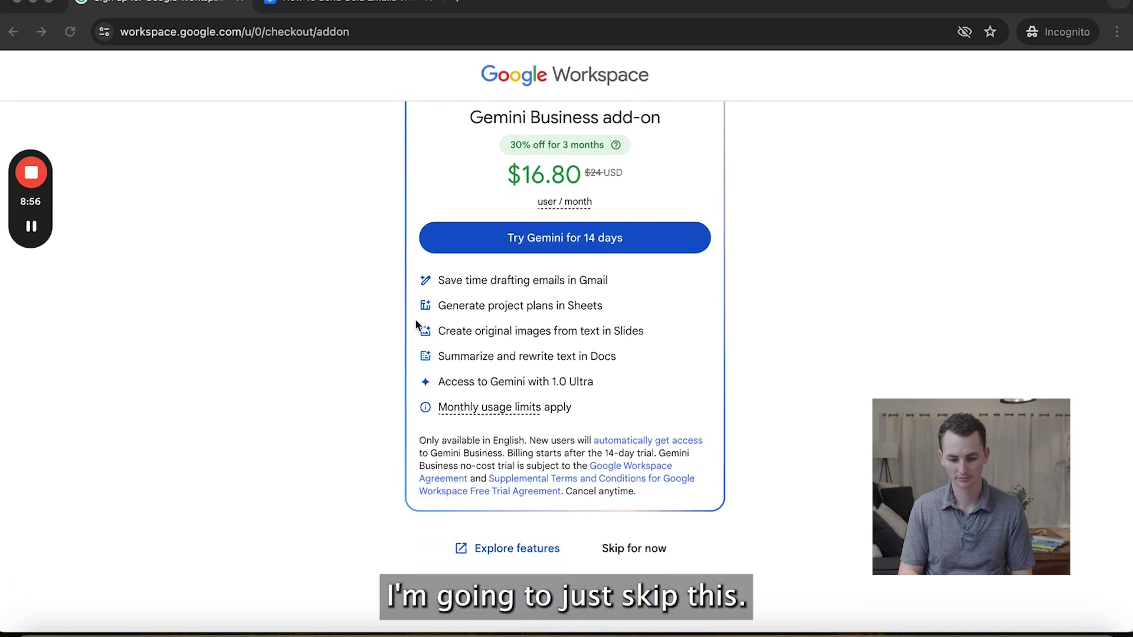
pyautogui.click(631, 548)
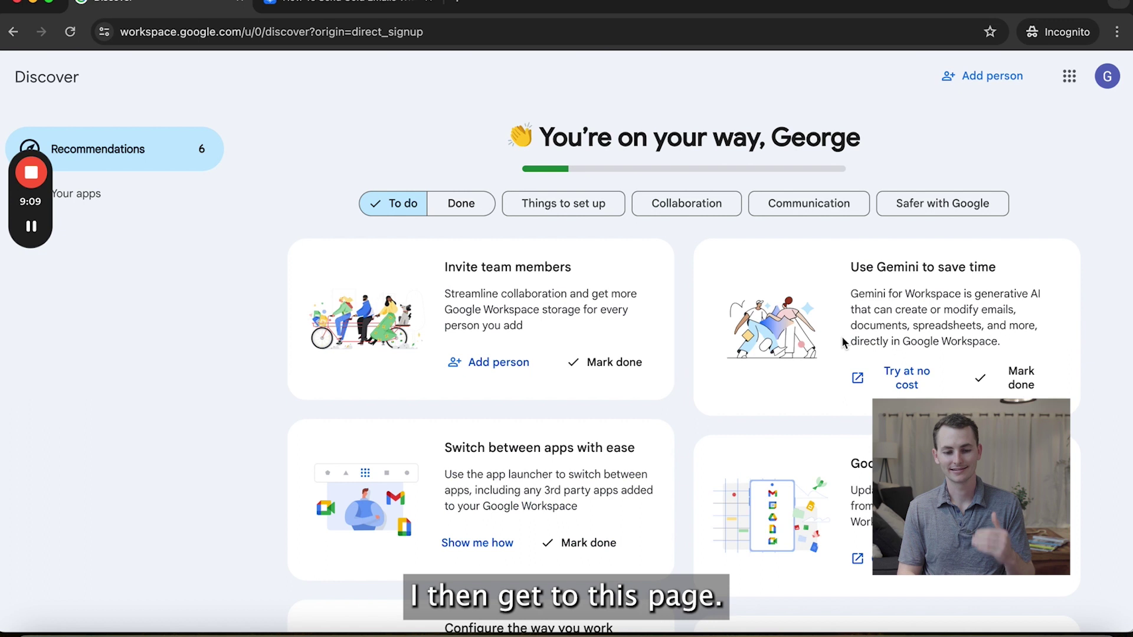
# Step: Look through the setup recommendations and the available apps on the Google Workspace Discover page
pyautogui.scroll(-4, 842, 336)
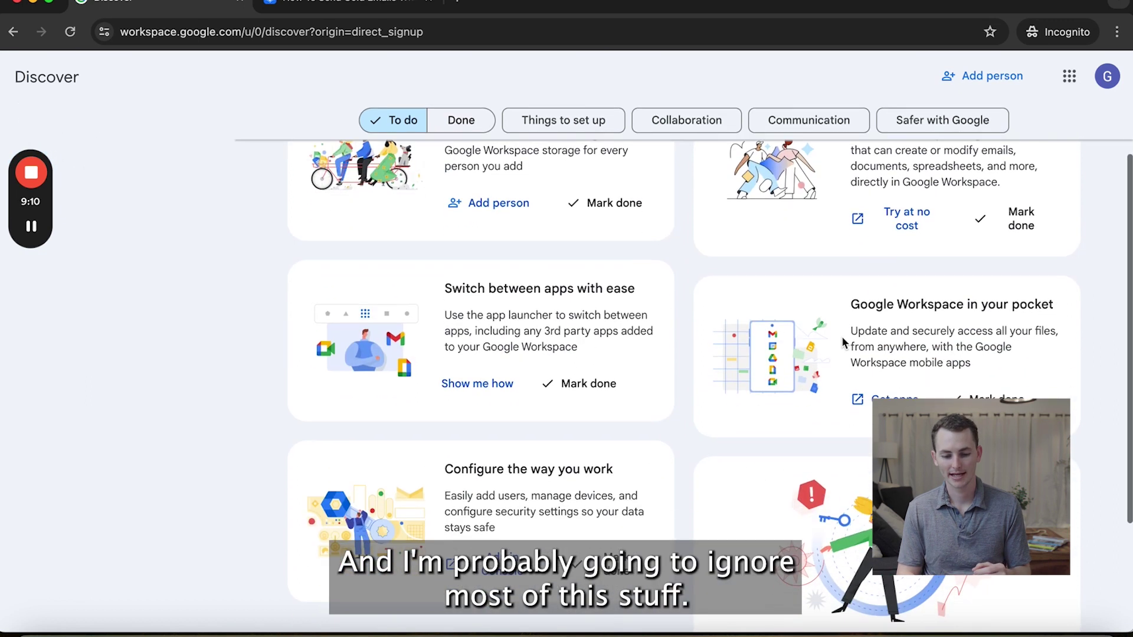
pyautogui.scroll(-2, 843, 341)
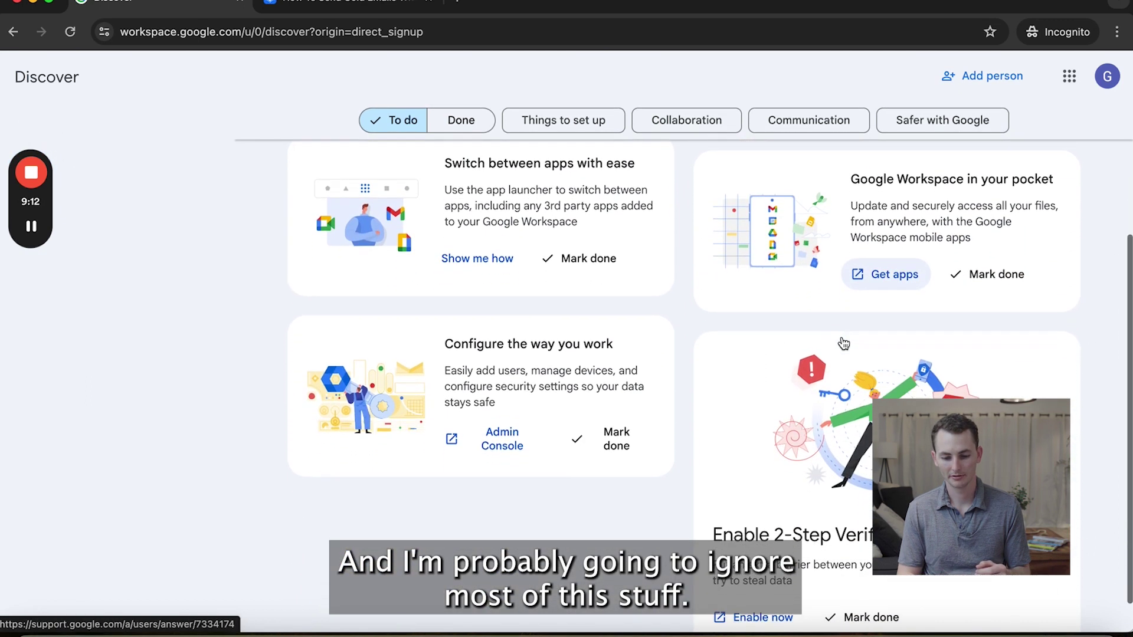
pyautogui.scroll(6, 843, 340)
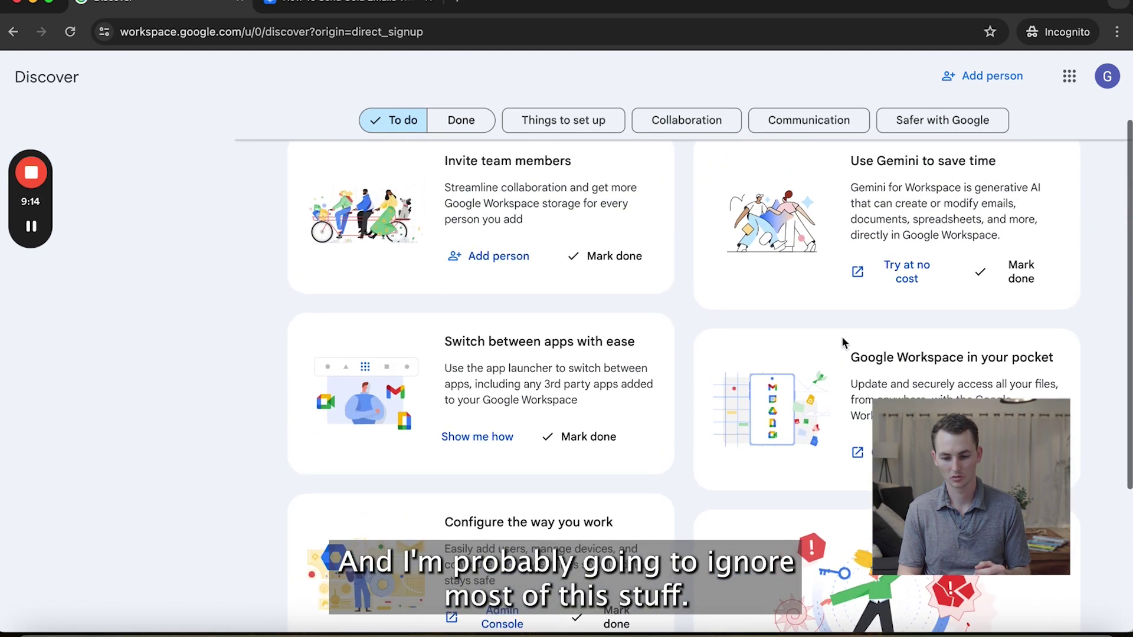
pyautogui.scroll(-5, 843, 341)
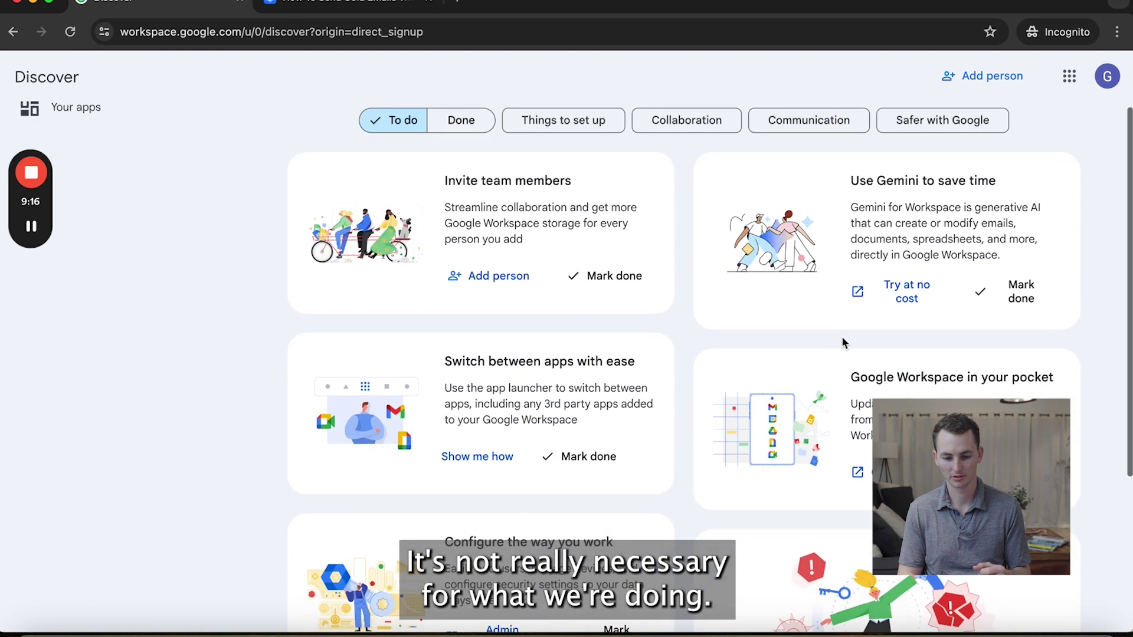
pyautogui.scroll(5, 843, 342)
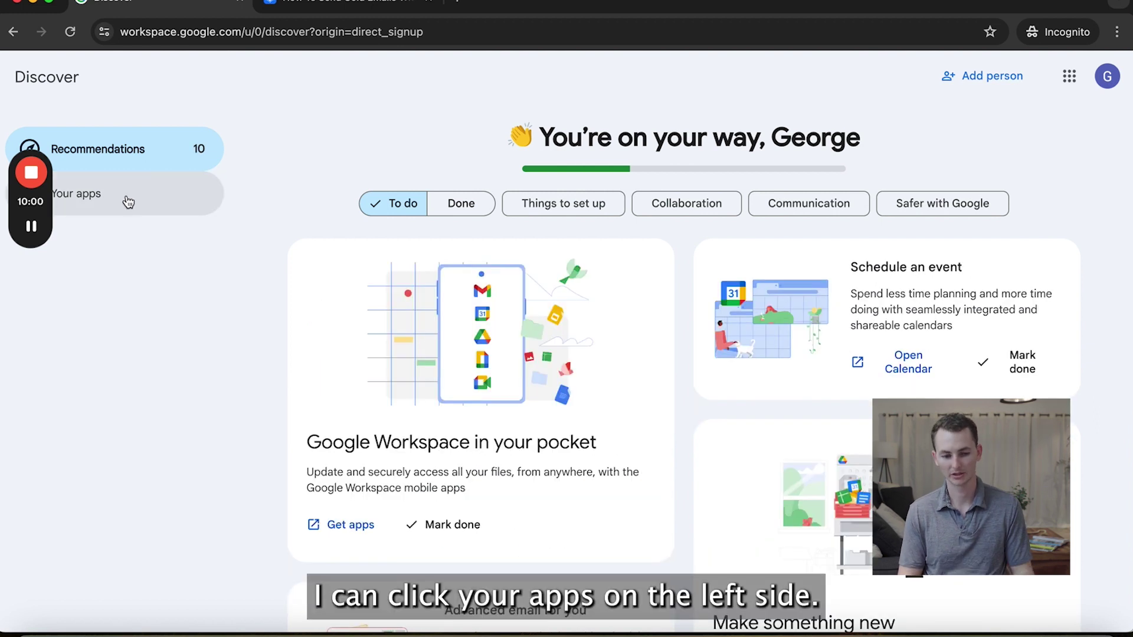
pyautogui.click(129, 202)
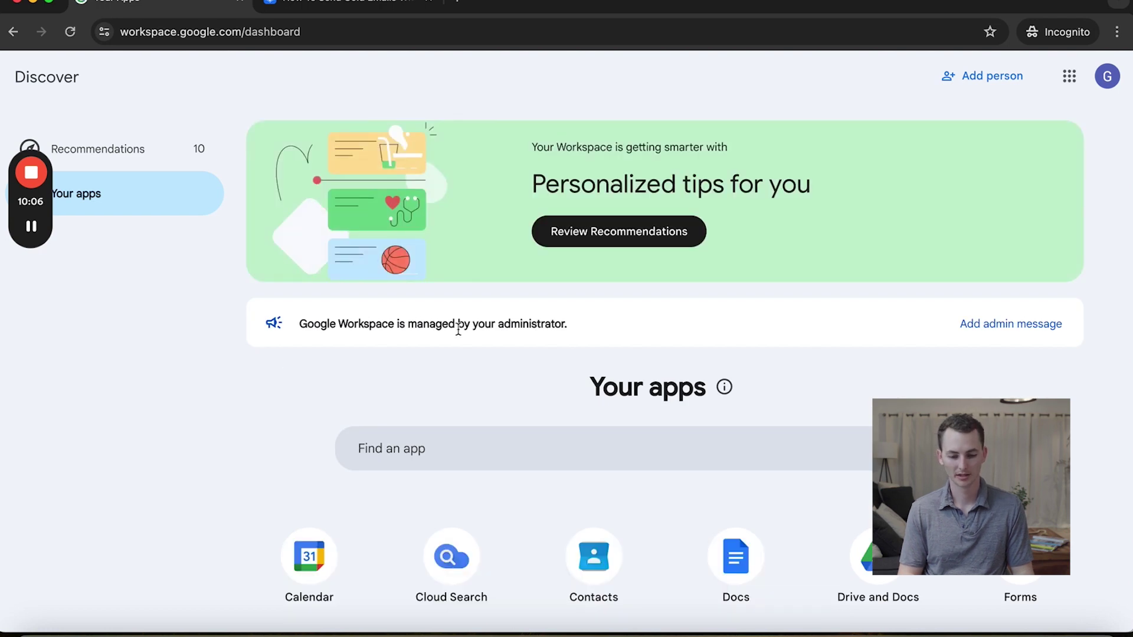
pyautogui.scroll(-5, 458, 329)
pyautogui.scroll(5, 459, 333)
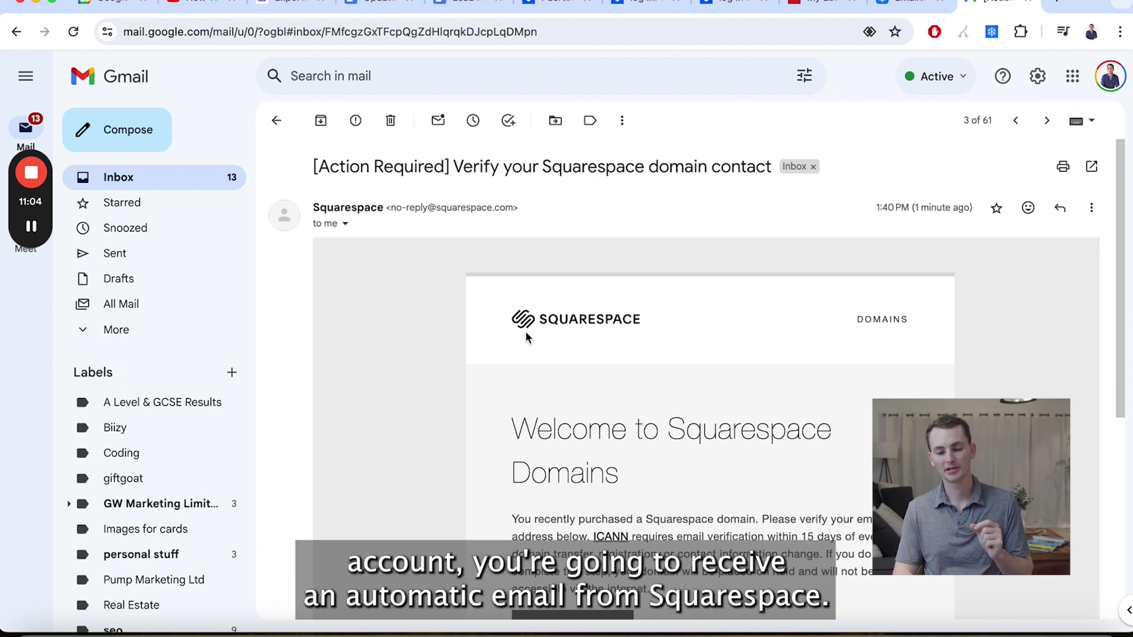
# Step: In Gmail, verify the domain contact through Squarespace's "Action Required" email and return to the Squarespace account dashboard
pyautogui.scroll(-5, 527, 333)
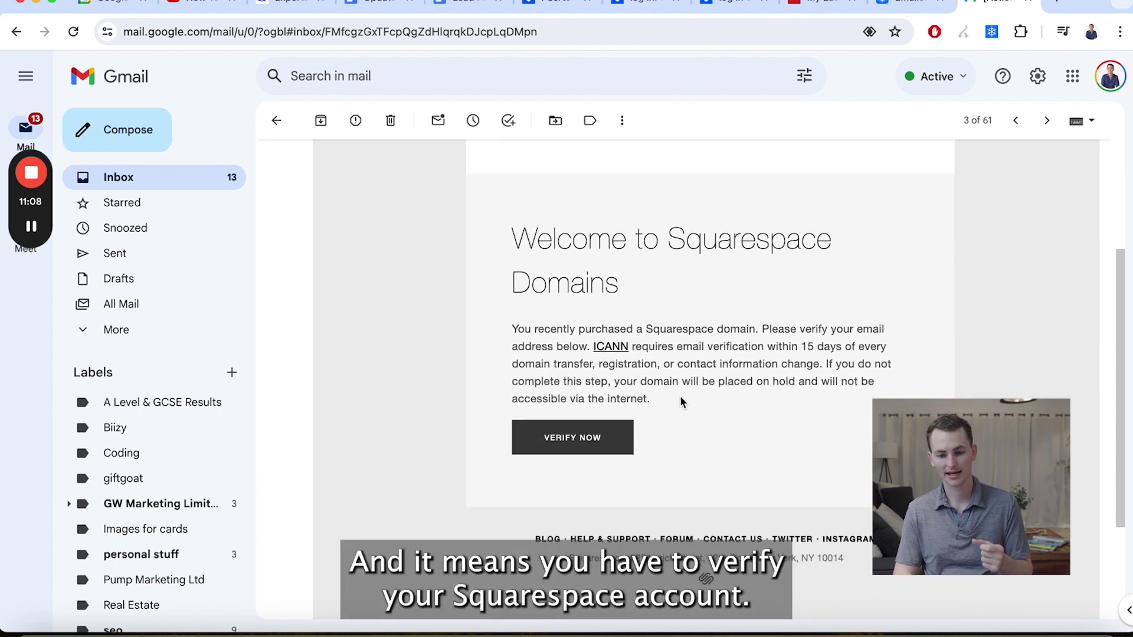
pyautogui.scroll(5, 680, 402)
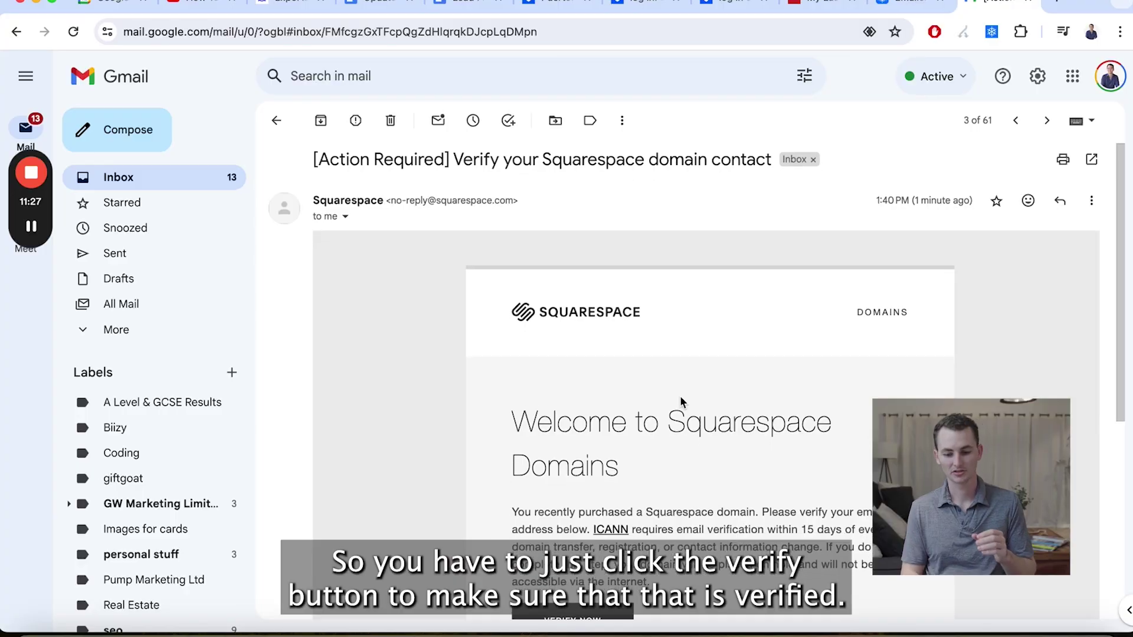
pyautogui.scroll(-5, 661, 397)
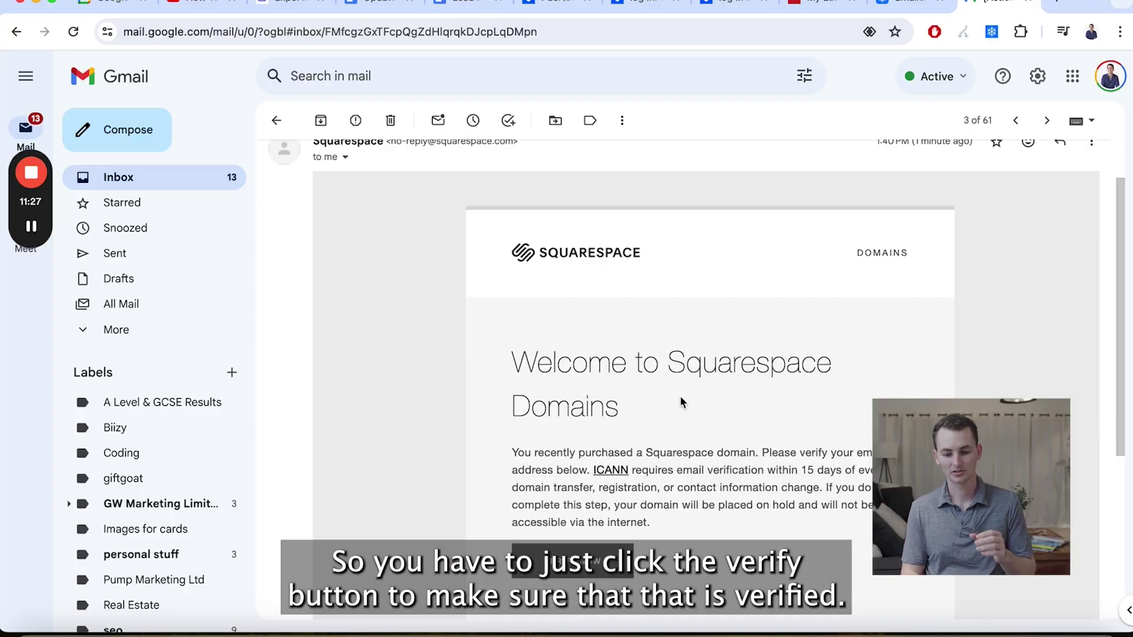
pyautogui.scroll(2, 619, 366)
pyautogui.scroll(1, 596, 346)
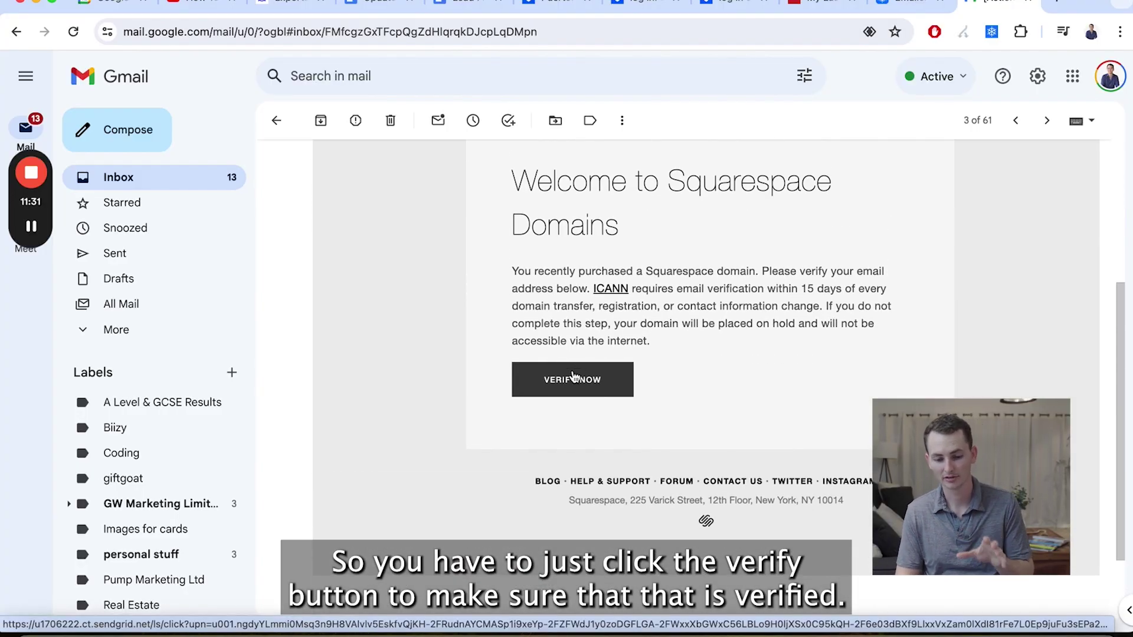
pyautogui.click(573, 378)
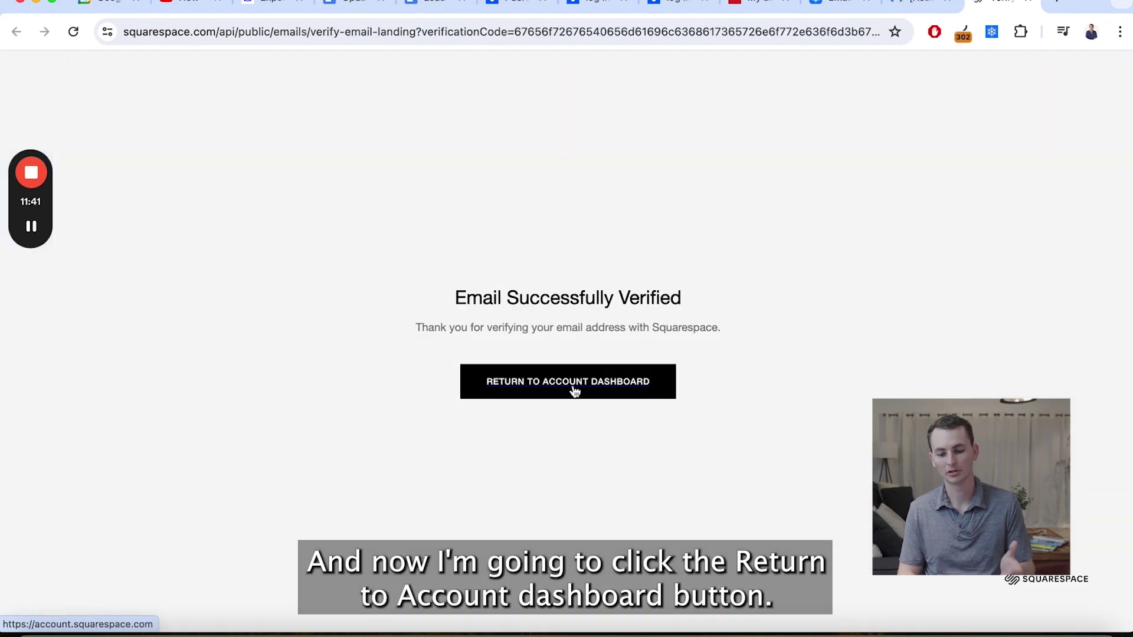
pyautogui.click(573, 386)
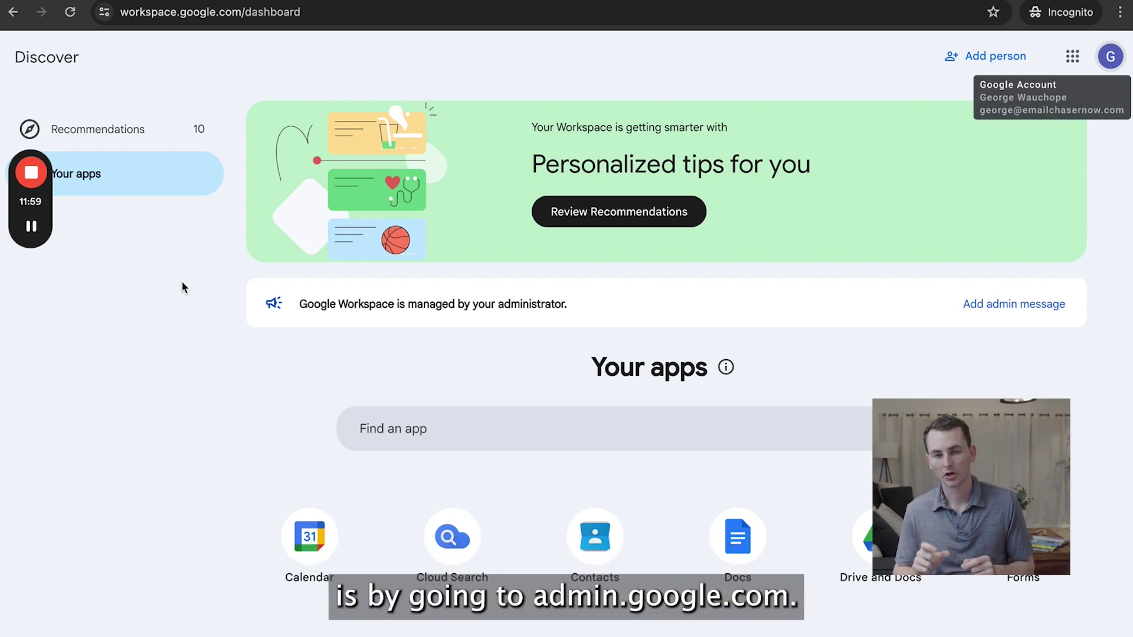
# Step: Open admin.google.com in a new browser tab and acknowledge the new account's welcome terms
pyautogui.hotkey('ctrl', 't')
pyautogui.write('admin.e')
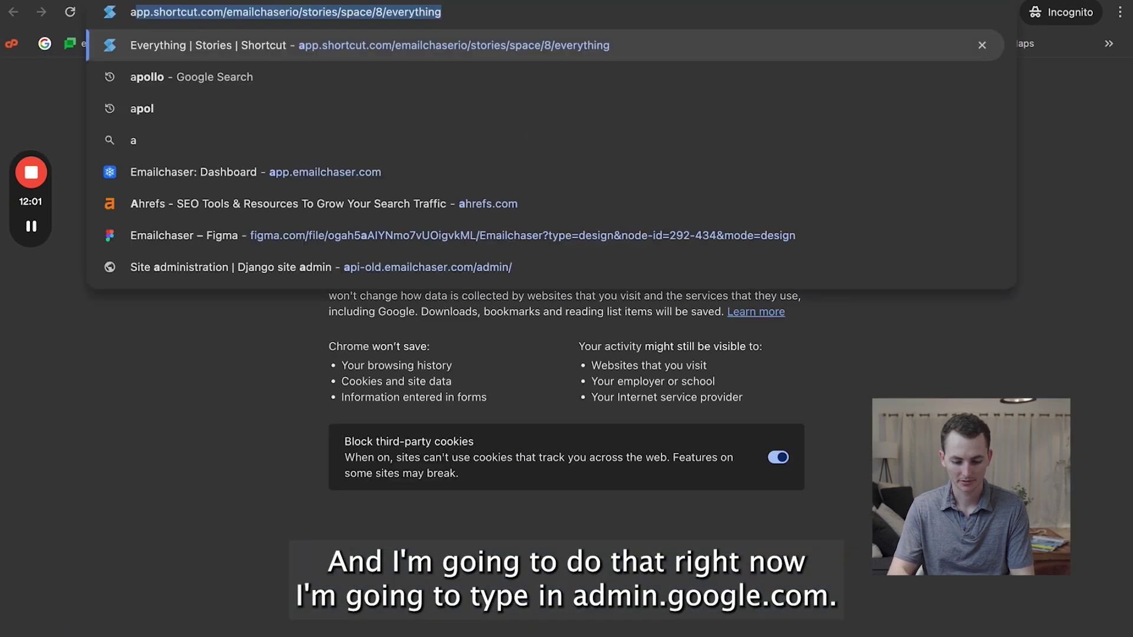
pyautogui.write('google.com')
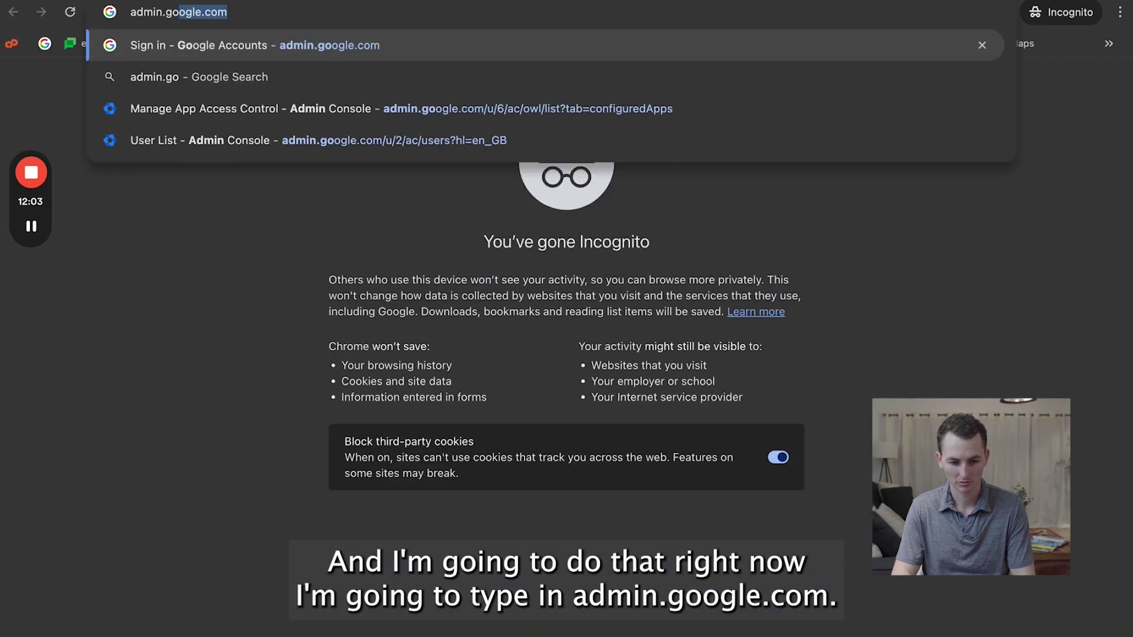
pyautogui.press('Return')
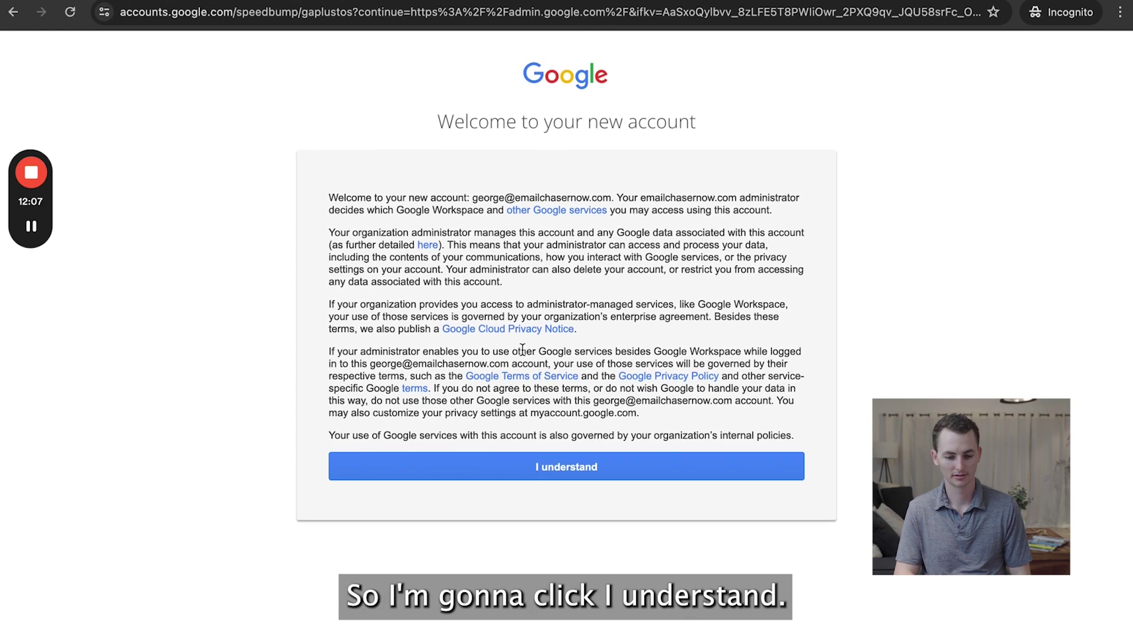
pyautogui.click(508, 471)
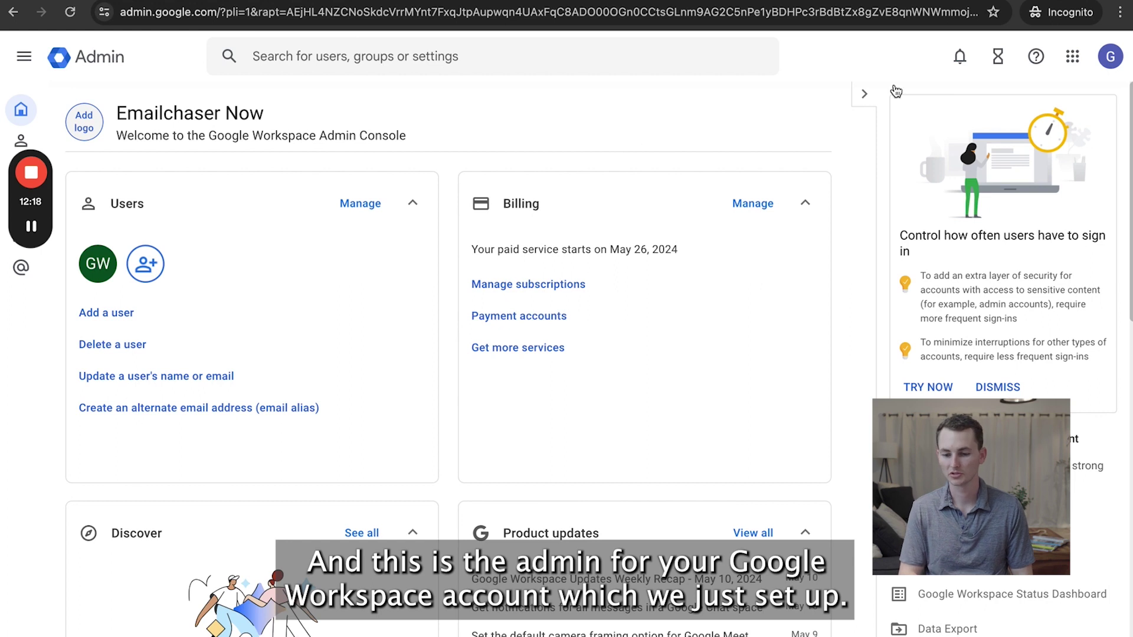
# Step: Check which Google account is signed in to the Admin console
pyautogui.click(1110, 57)
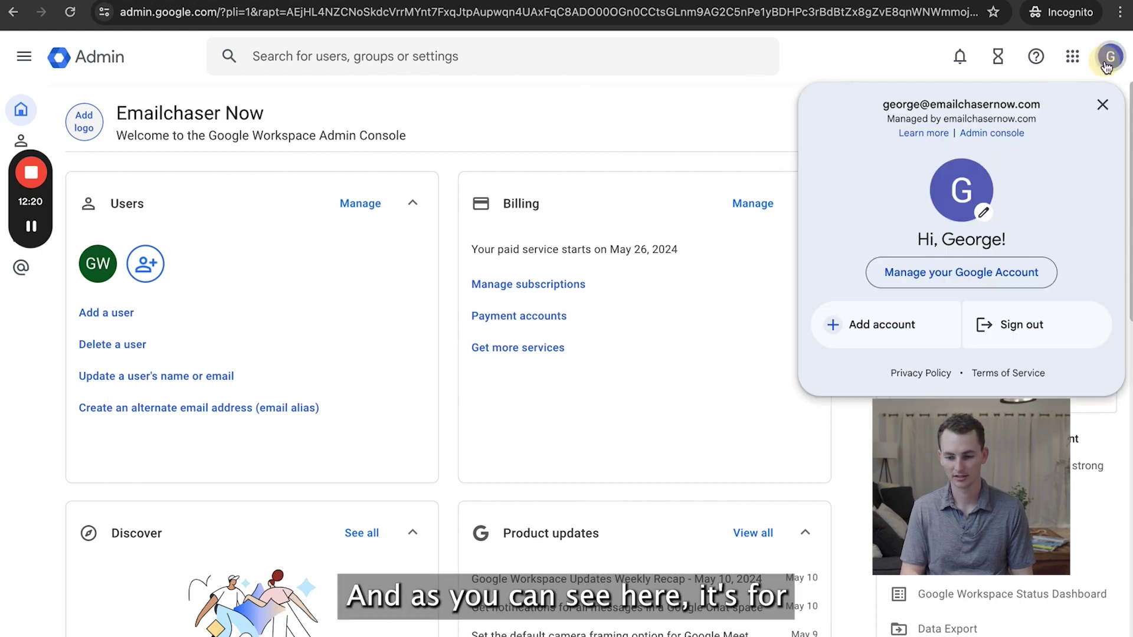
pyautogui.moveTo(885, 106); pyautogui.dragTo(1041, 106)
pyautogui.click(620, 134)
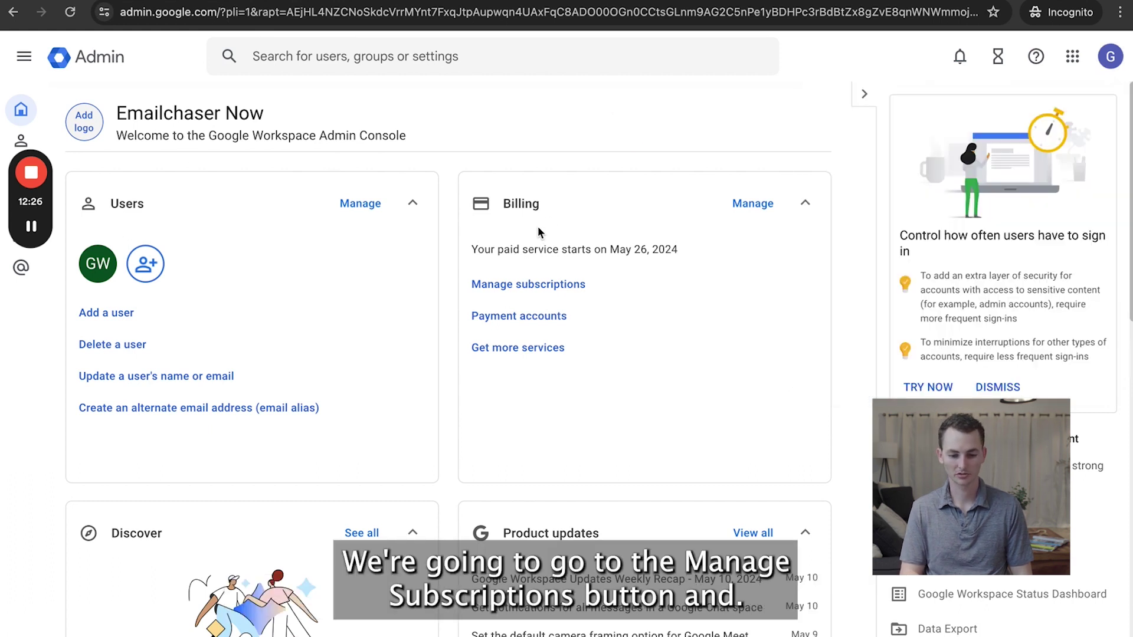
# Step: Open the upgrade or downgrade options for the Google Workspace Business Plus subscription
pyautogui.click(496, 285)
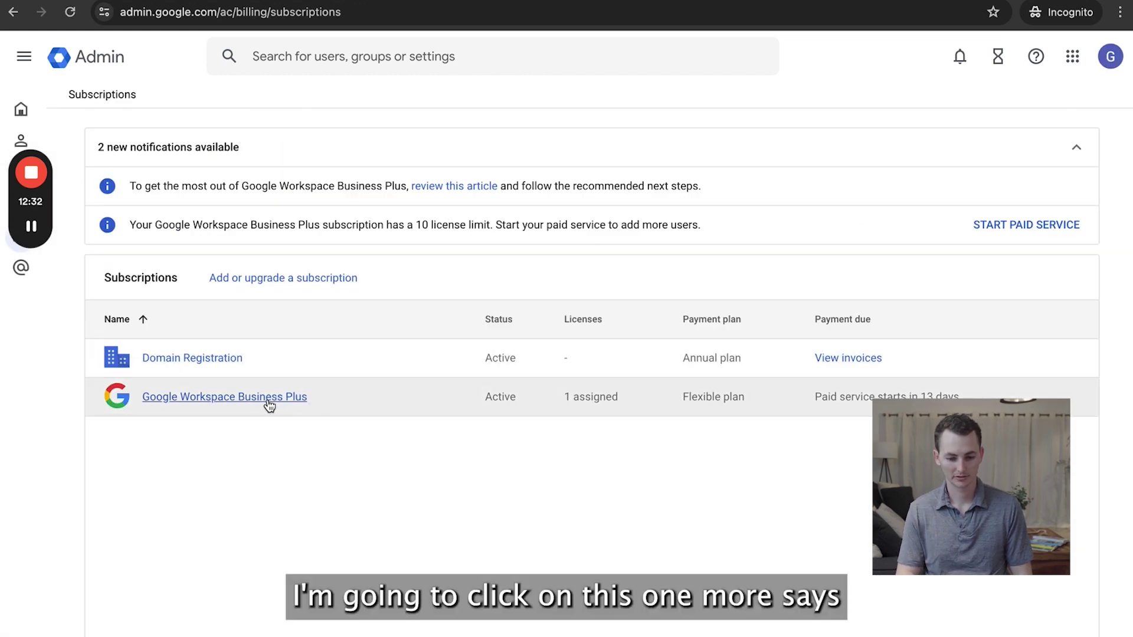
pyautogui.click(270, 403)
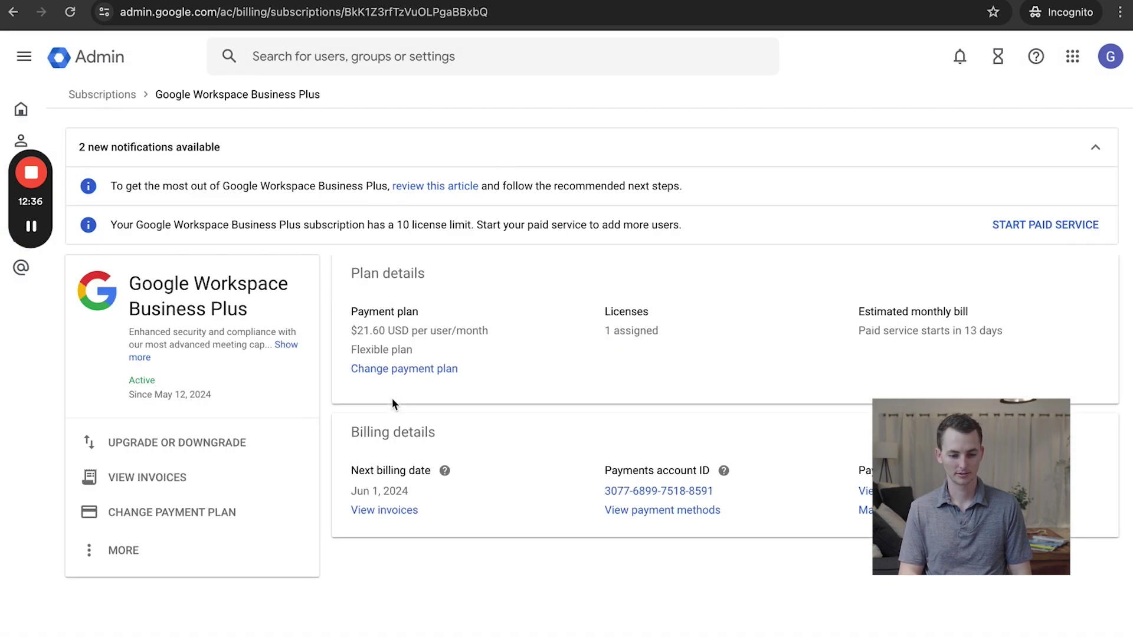
pyautogui.click(191, 450)
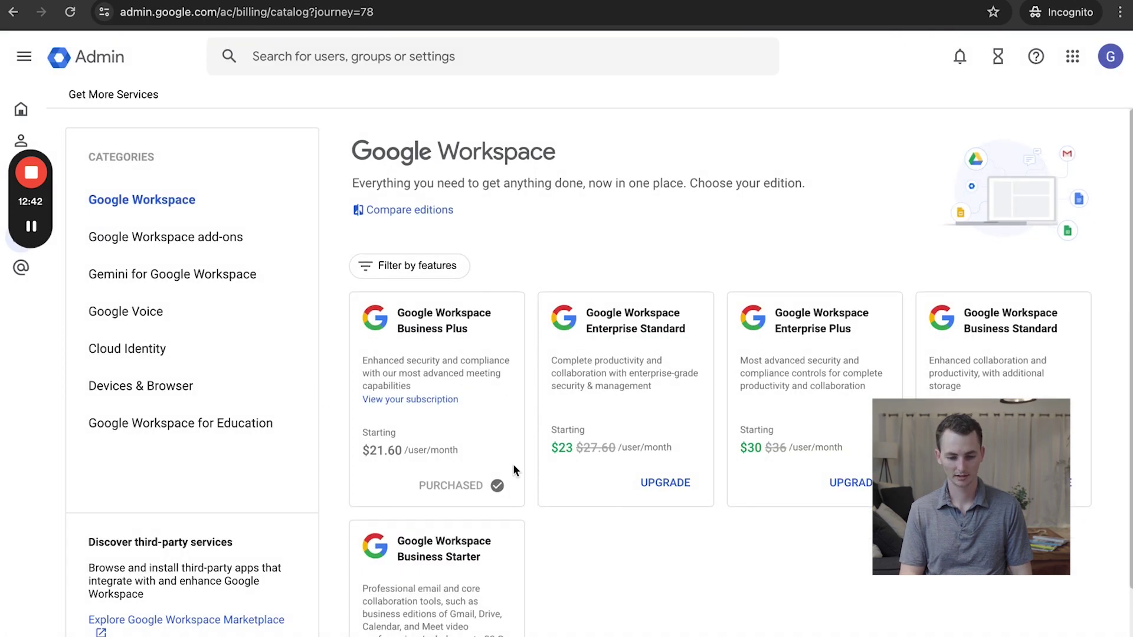
# Step: Examine the Google Workspace Business Starter edition and its starting price in the plan catalogue
pyautogui.scroll(-2, 513, 466)
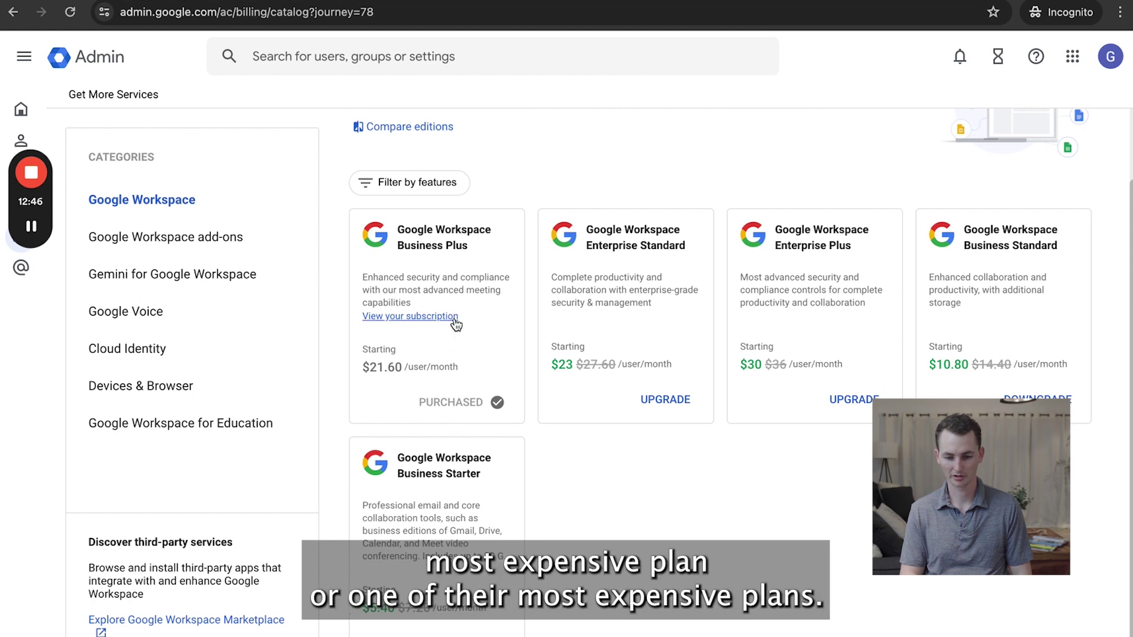
pyautogui.scroll(-1, 455, 321)
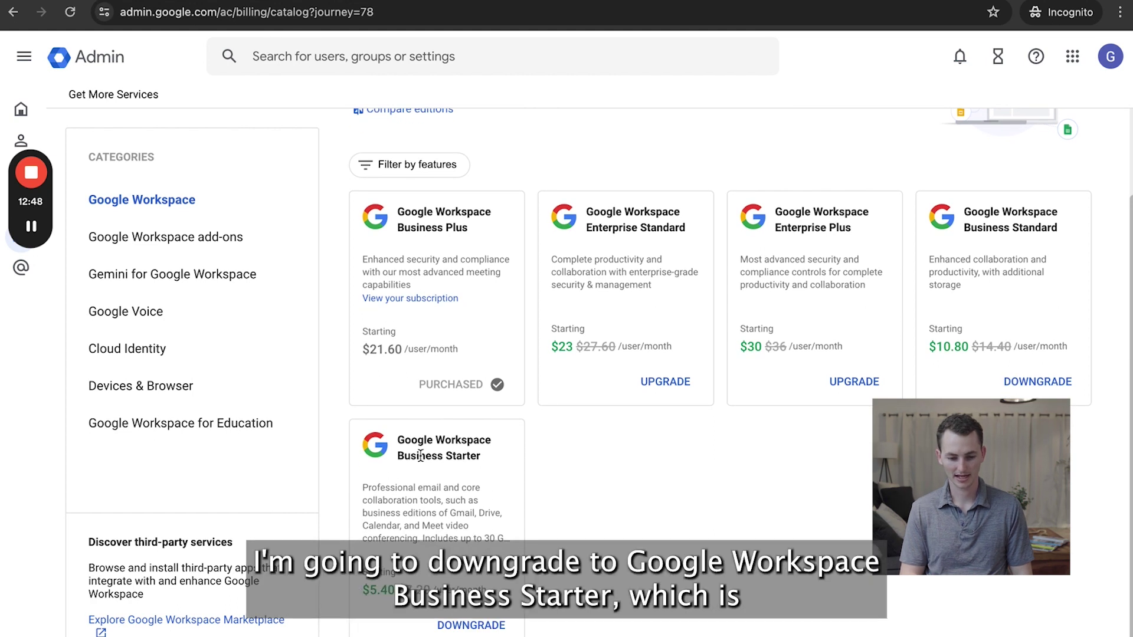
pyautogui.moveTo(401, 441); pyautogui.dragTo(472, 453)
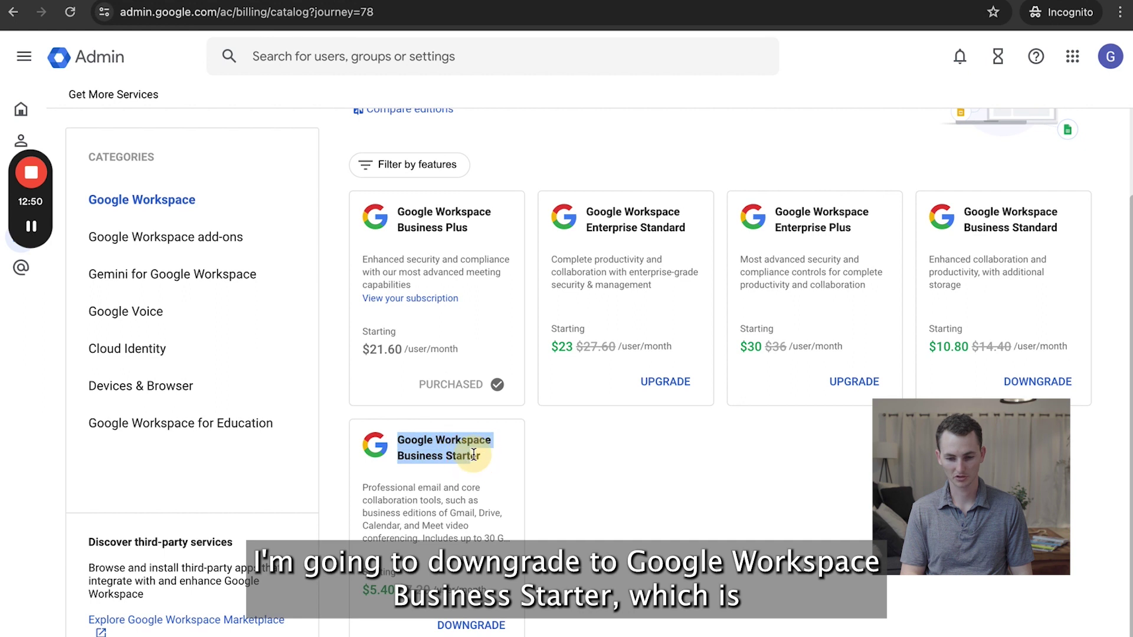
pyautogui.click(394, 590)
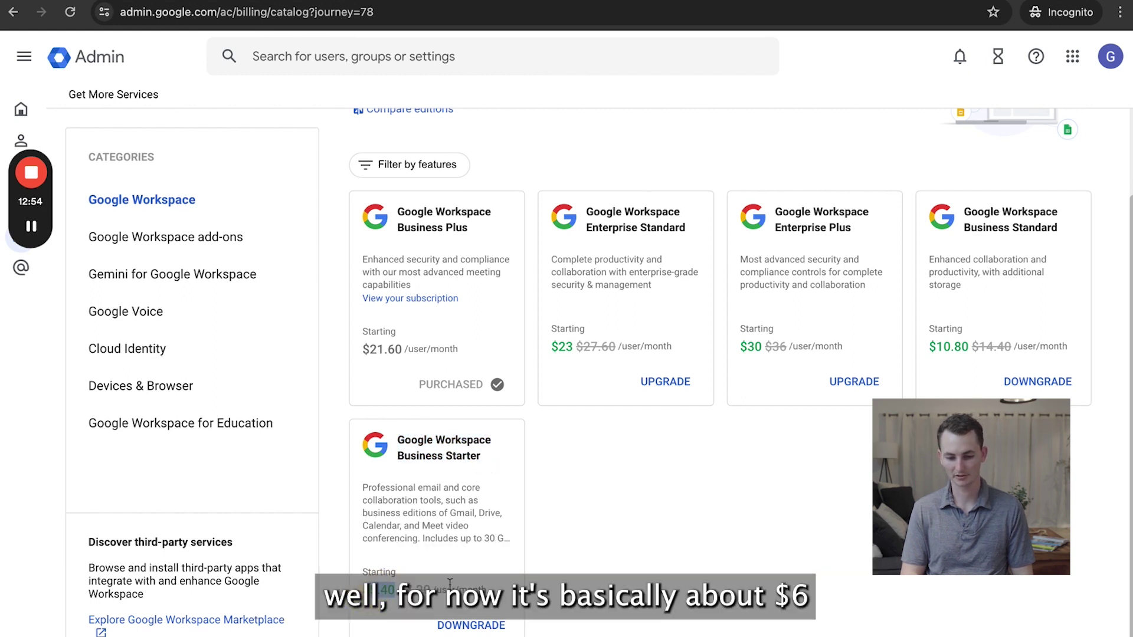
# Step: Start the downgrade to Google Workspace Business Starter and proceed past the product details to the payment plan stage
pyautogui.click(472, 626)
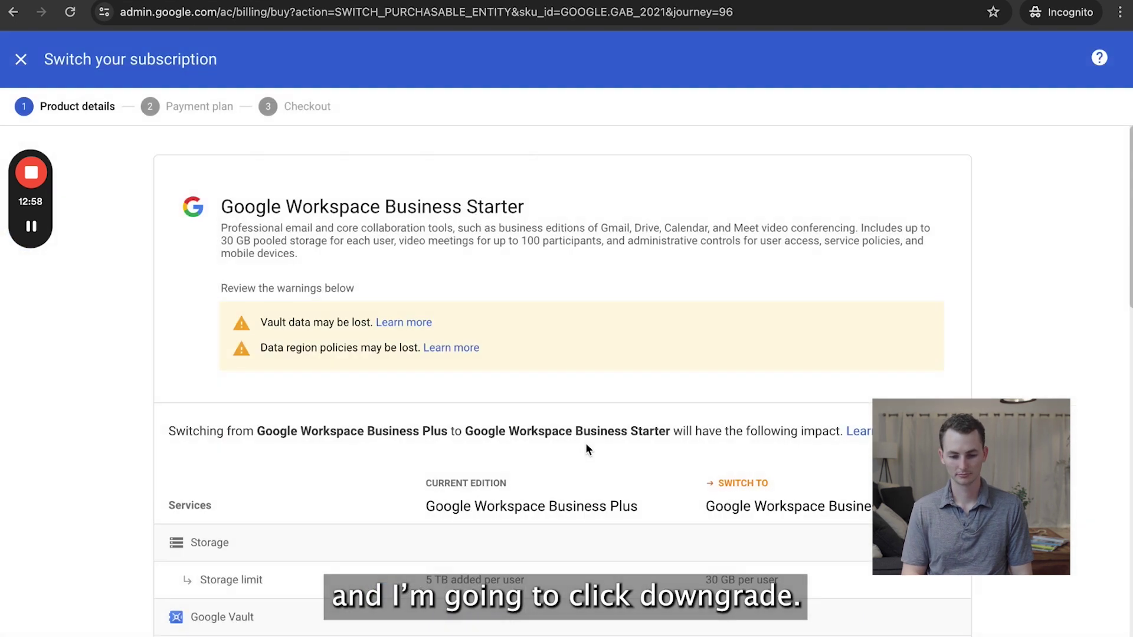
pyautogui.scroll(-5, 587, 450)
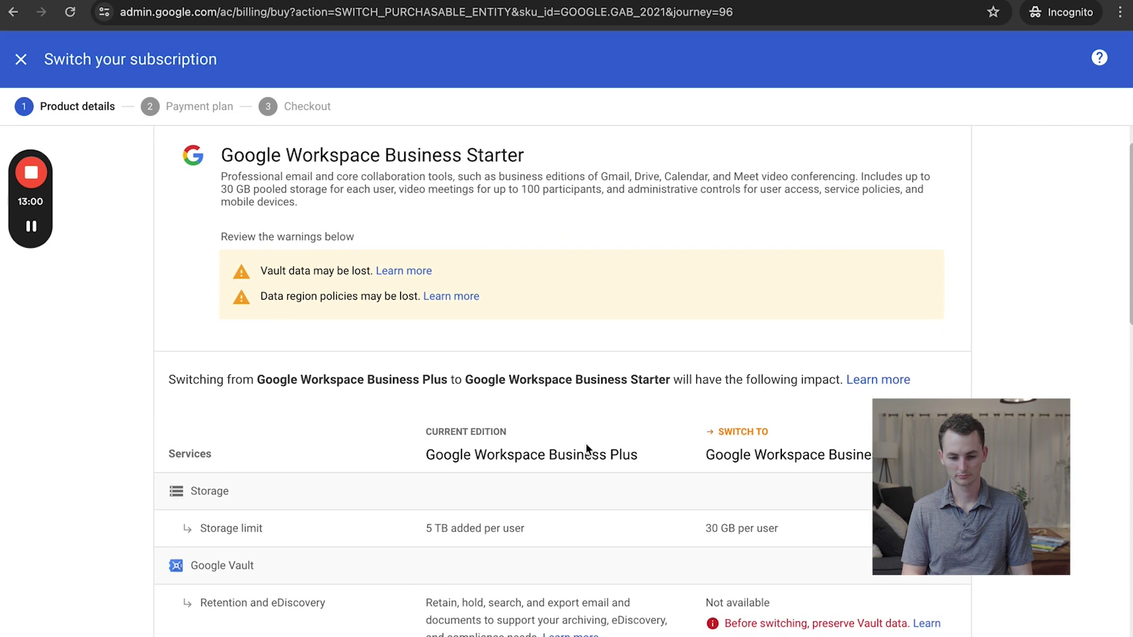
pyautogui.scroll(-15, 588, 450)
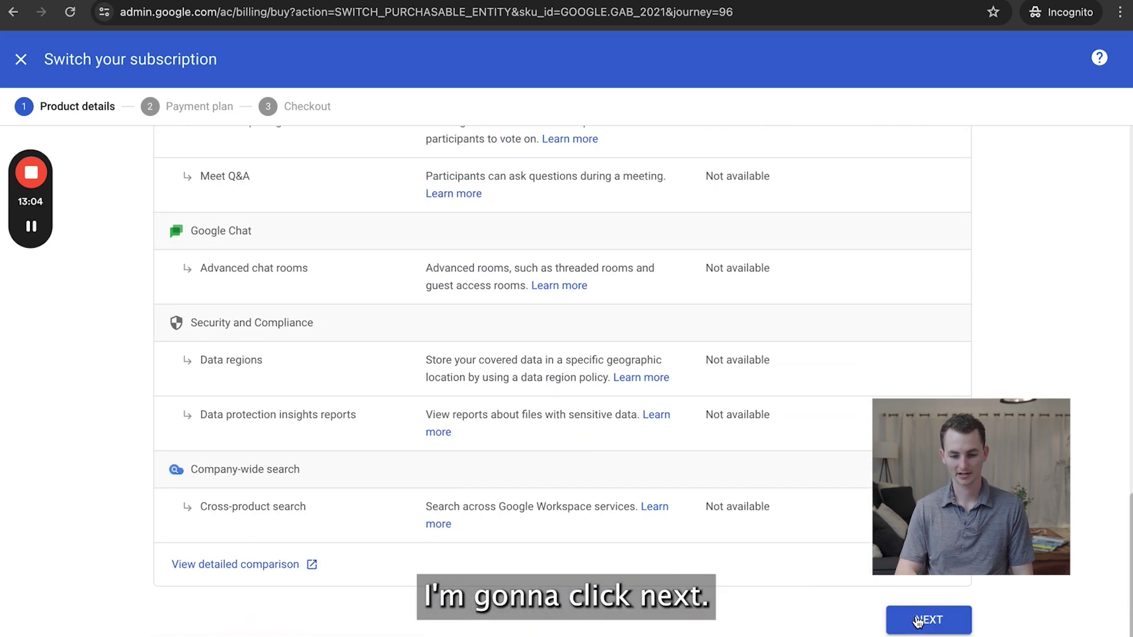
pyautogui.click(918, 622)
# Step: Keep the Flexible plan for Business Starter, check out and place the order, and dismiss the purchase confirmation
pyautogui.scroll(-2, 792, 422)
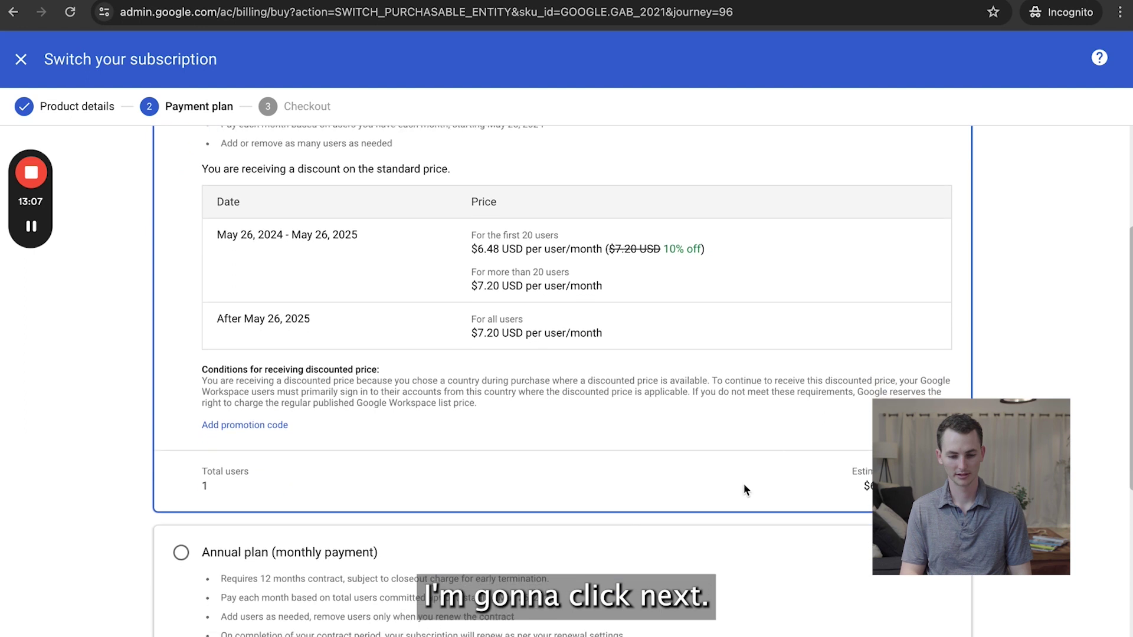
pyautogui.scroll(4, 745, 490)
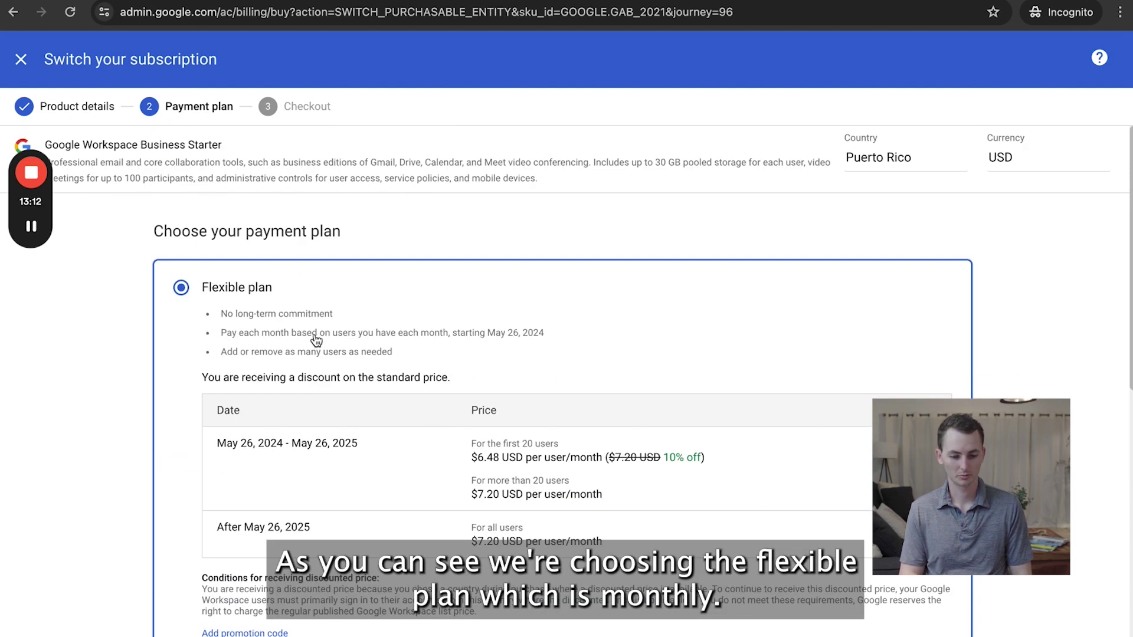
pyautogui.scroll(-8, 355, 334)
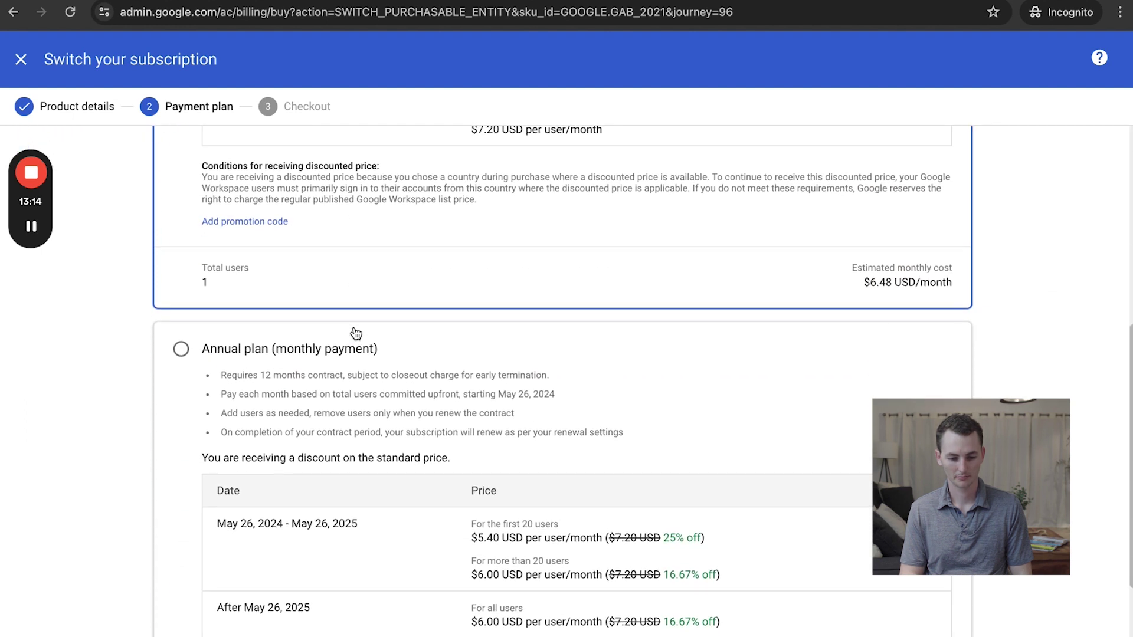
pyautogui.scroll(-2, 416, 348)
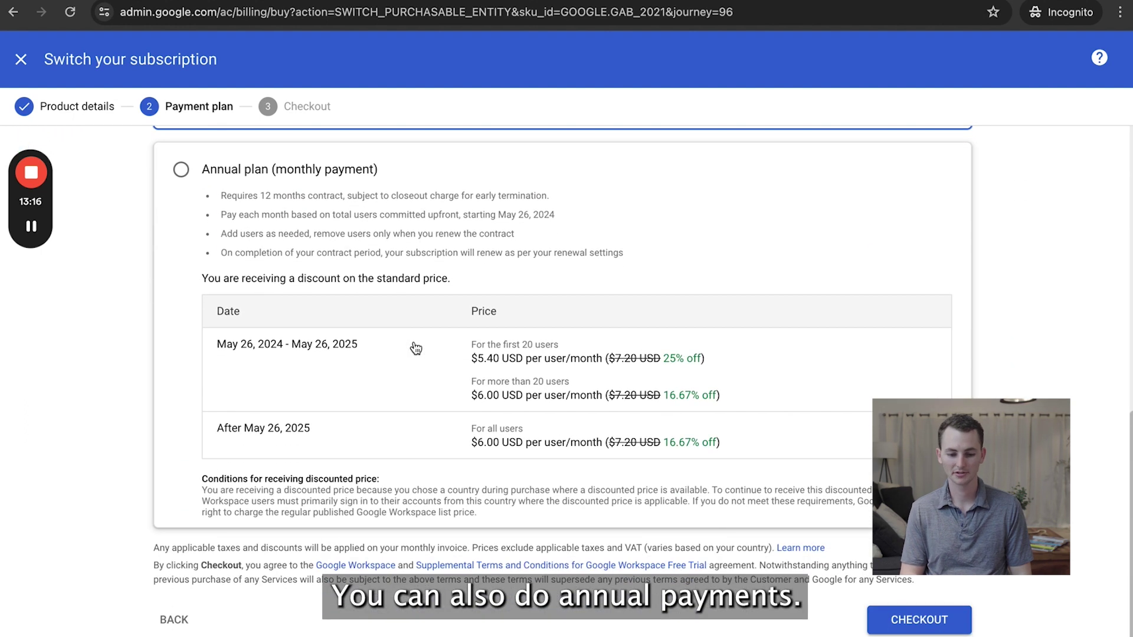
pyautogui.click(912, 622)
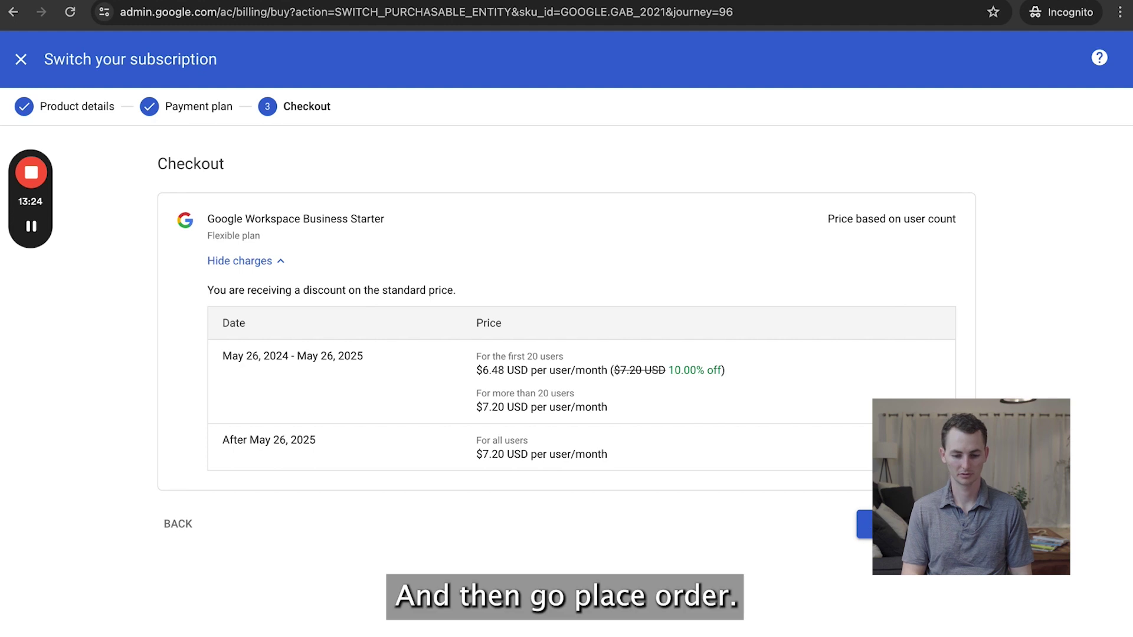
pyautogui.click(914, 525)
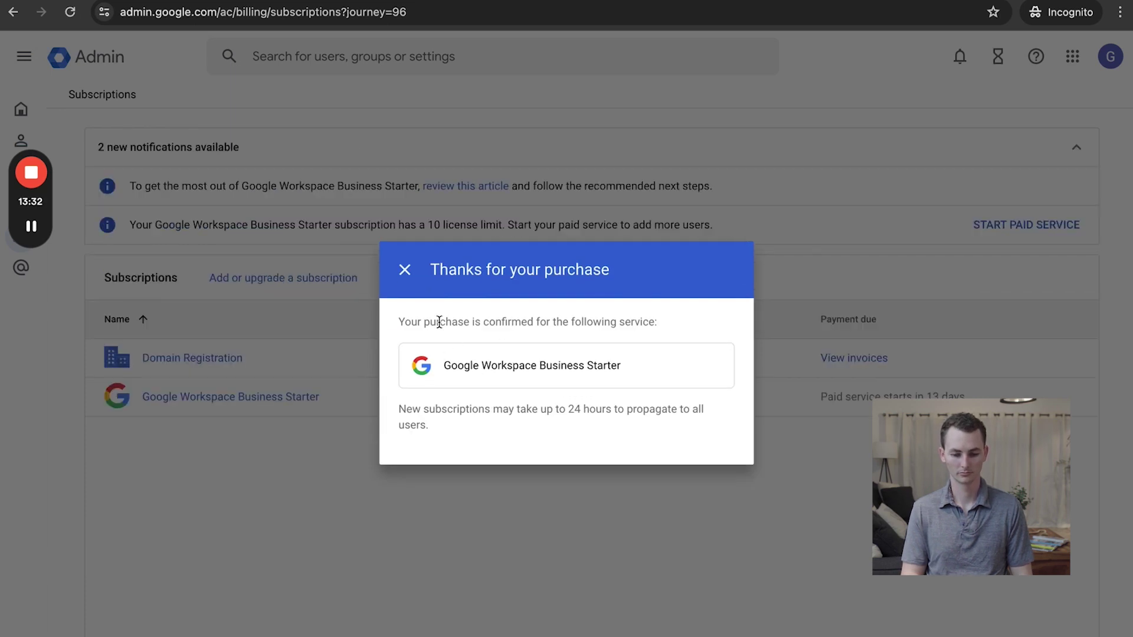
pyautogui.click(405, 271)
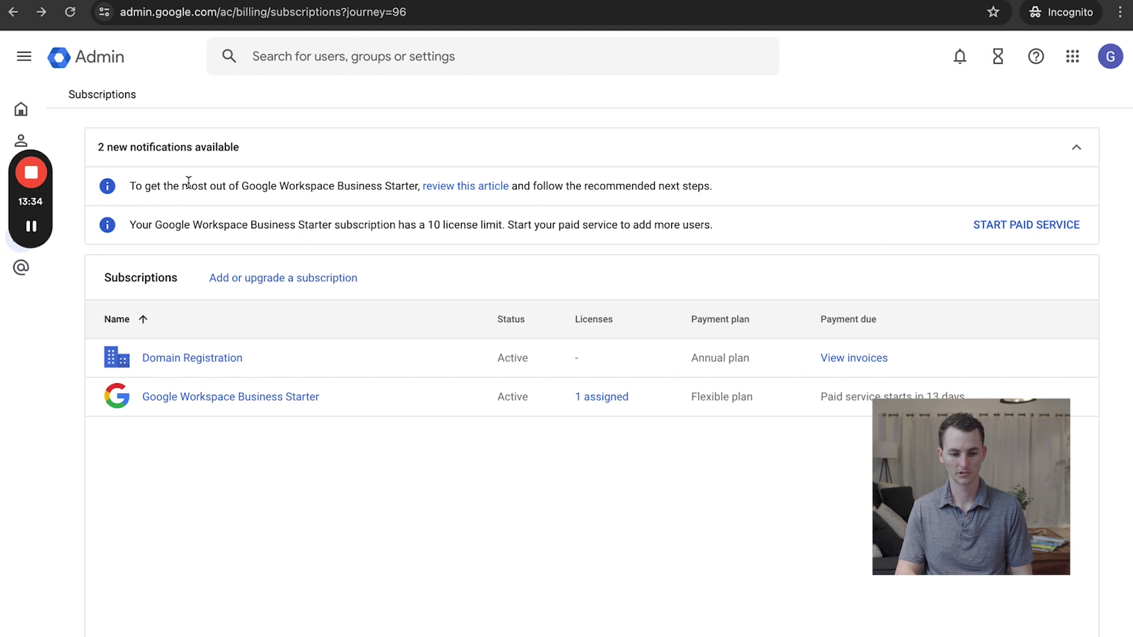
# Step: Go to the Admin console home page, check the current plan under Manage subscriptions, and return home
pyautogui.click(23, 56)
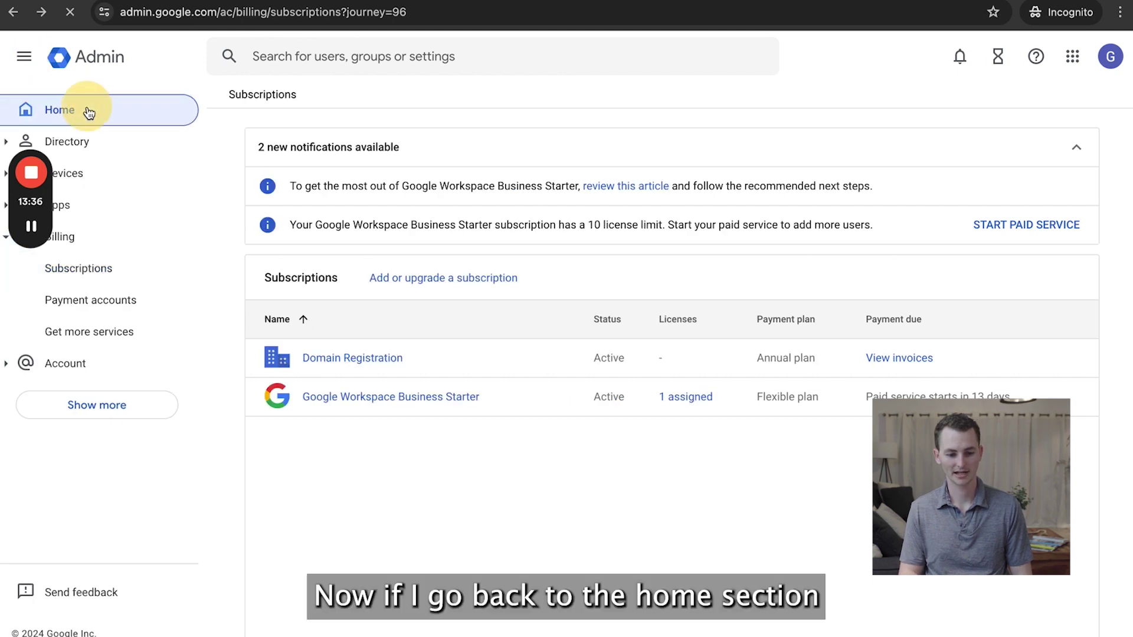
pyautogui.click(88, 111)
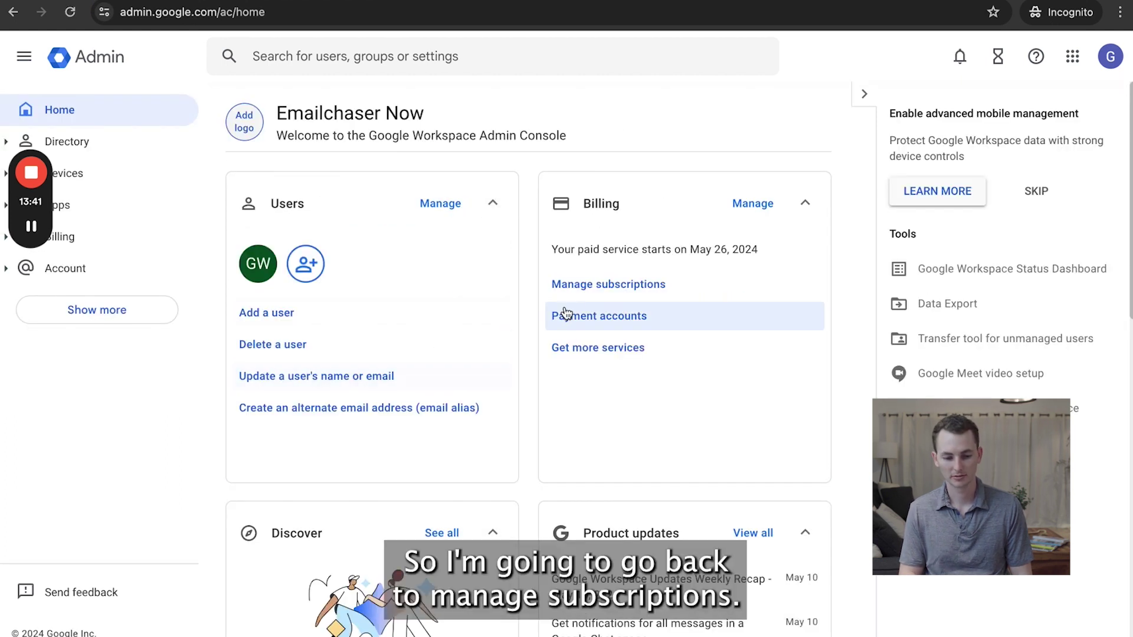
pyautogui.click(594, 295)
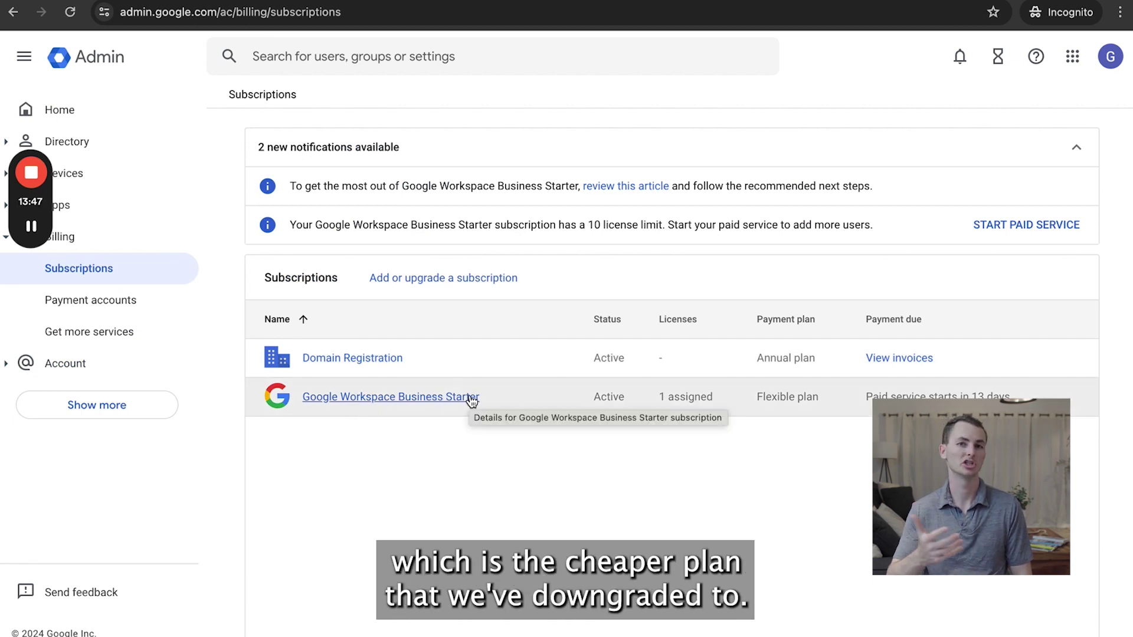
pyautogui.click(101, 56)
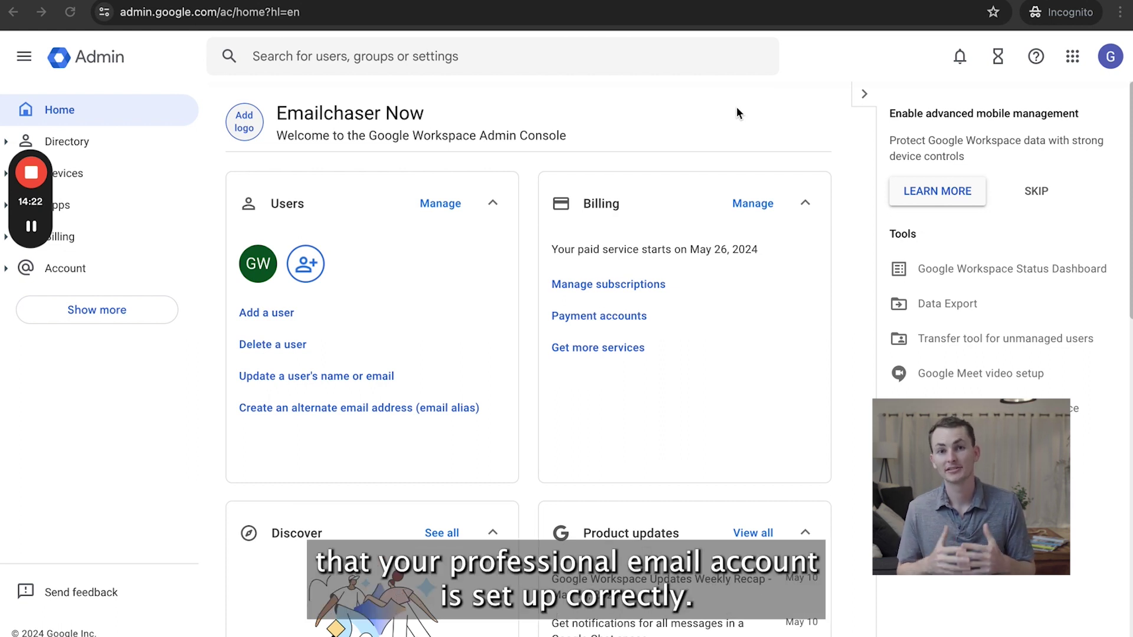
# Step: Switch from the Admin console to Gmail and dismiss its welcome message
pyautogui.click(1072, 59)
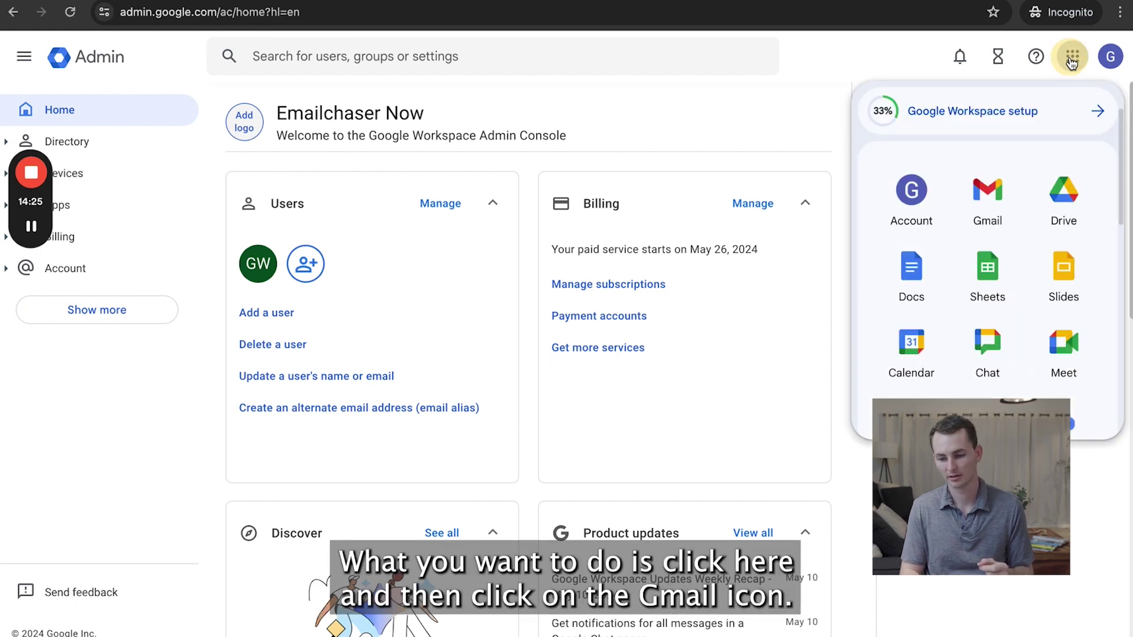
pyautogui.click(989, 201)
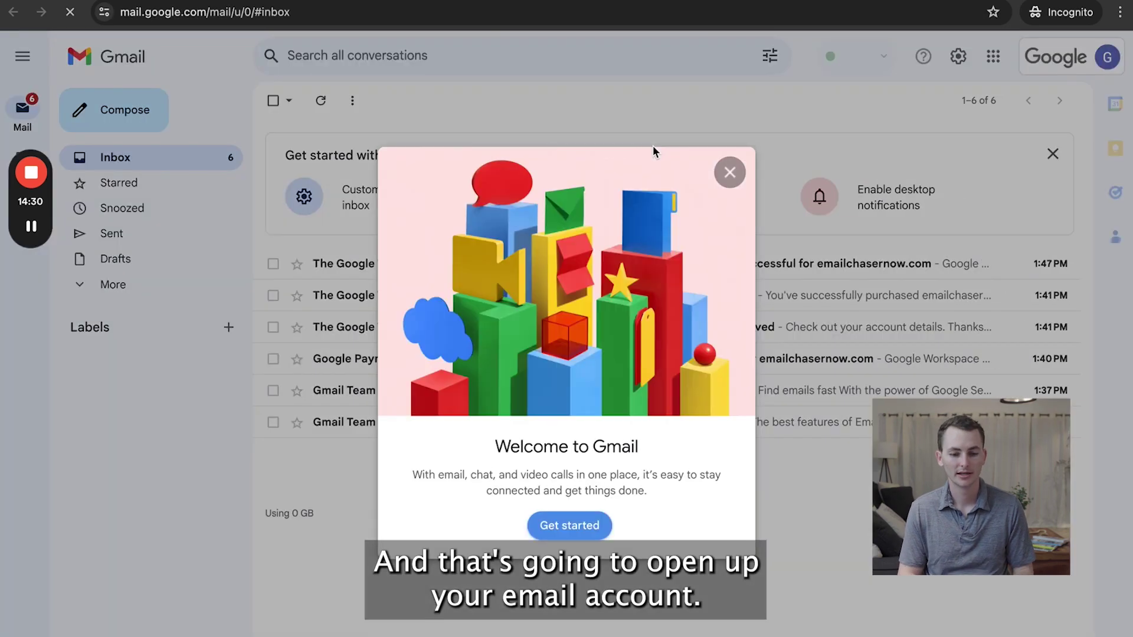
pyautogui.click(731, 174)
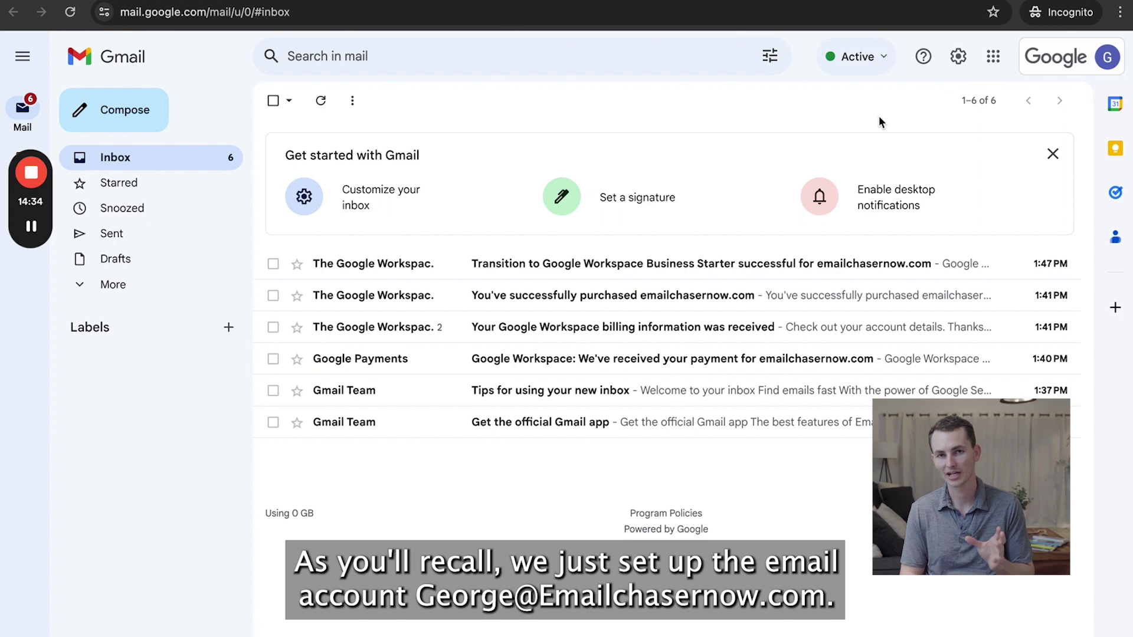
# Step: Check which email address is signed in to Gmail and close the account details
pyautogui.click(1107, 57)
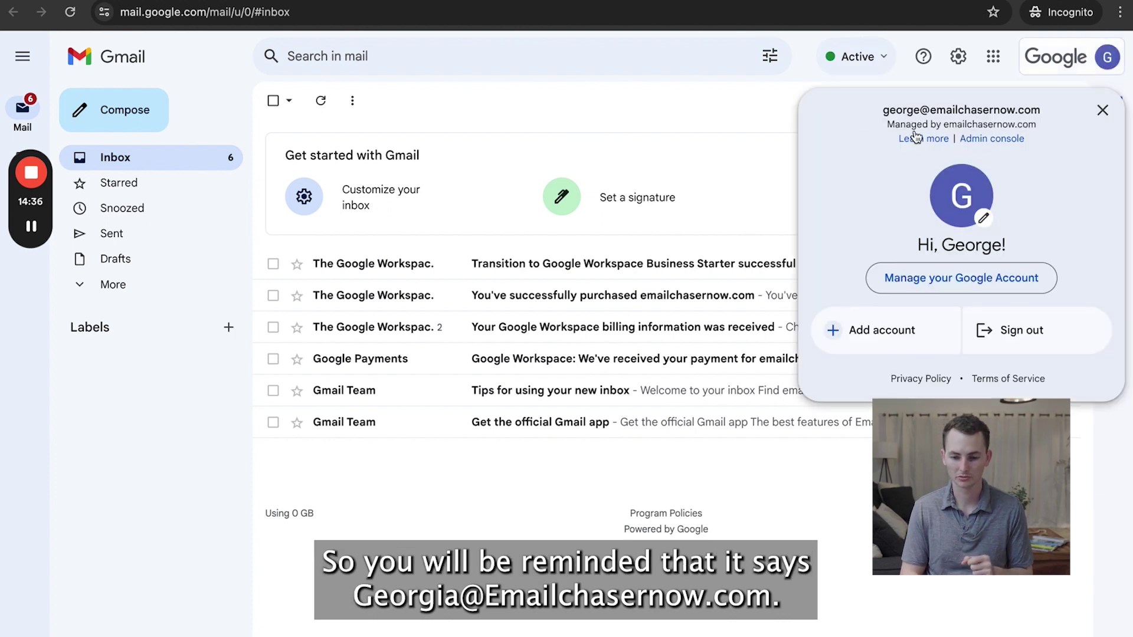
pyautogui.moveTo(873, 118); pyautogui.dragTo(1059, 111)
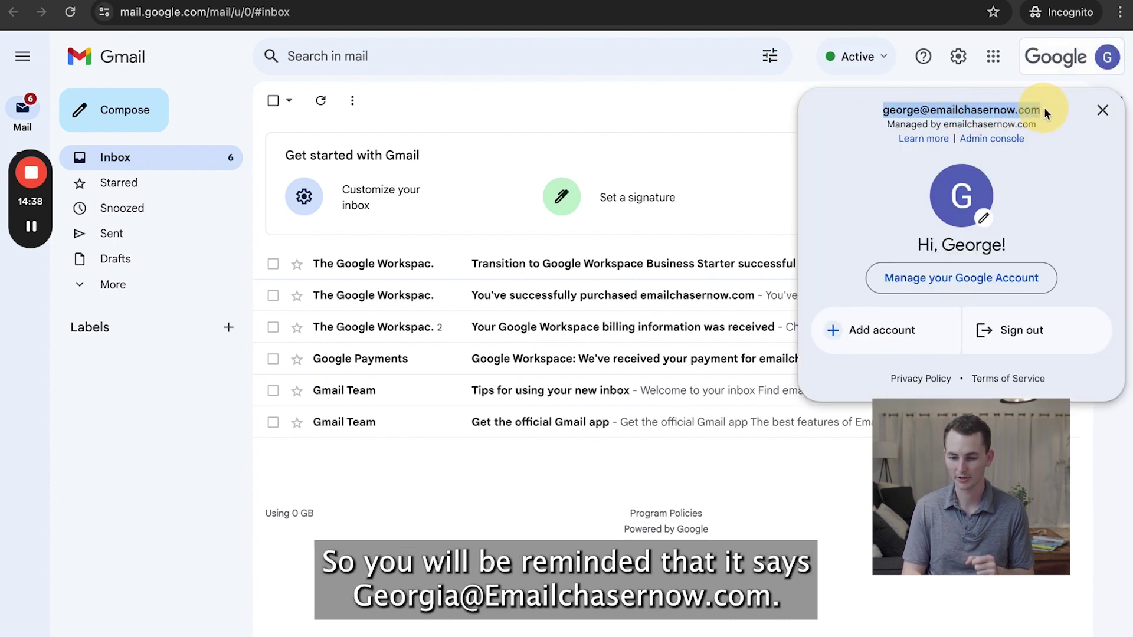
pyautogui.click(647, 156)
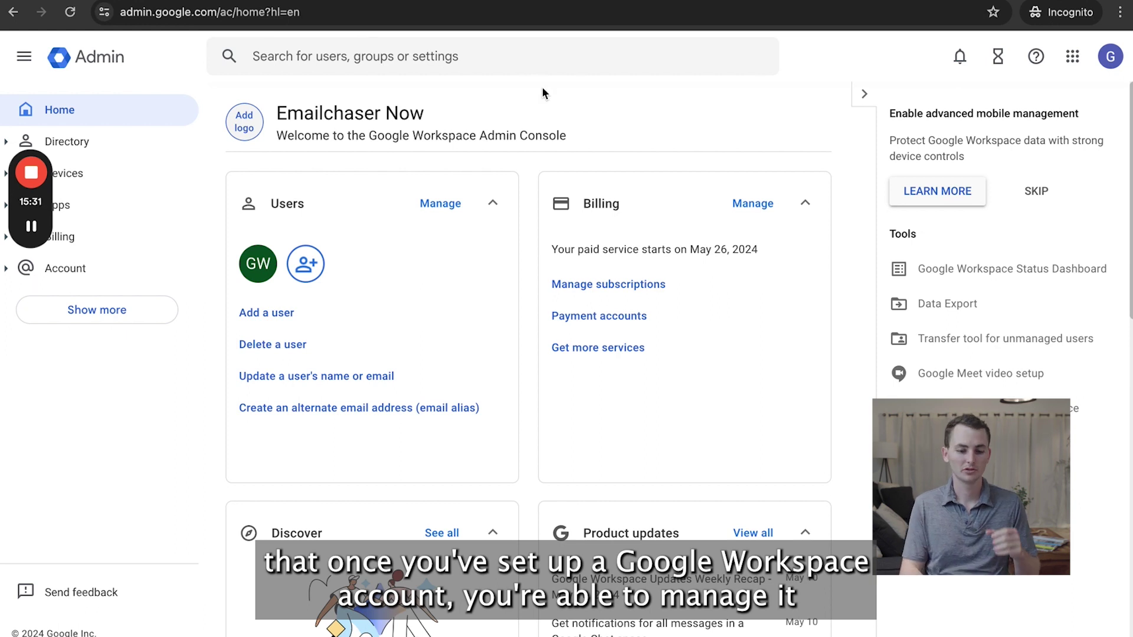
# Step: Highlight the admin.google.com part of the Admin console's web address, then clear the selection
pyautogui.click(186, 12)
pyautogui.doubleClick(224, 13)
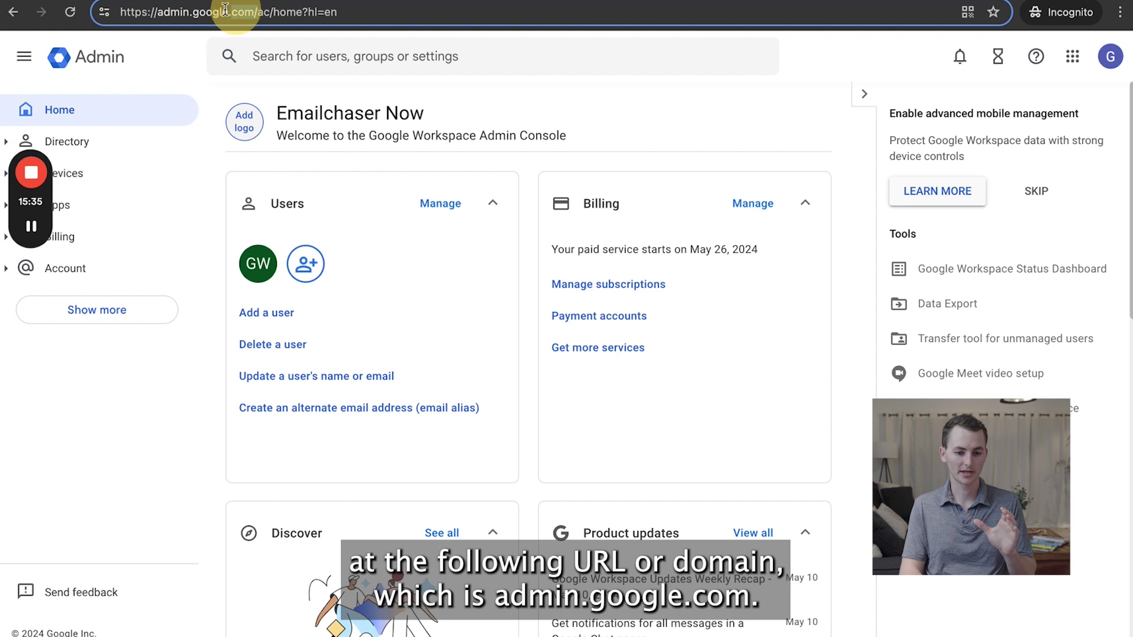
pyautogui.moveTo(225, 9); pyautogui.dragTo(127, 8)
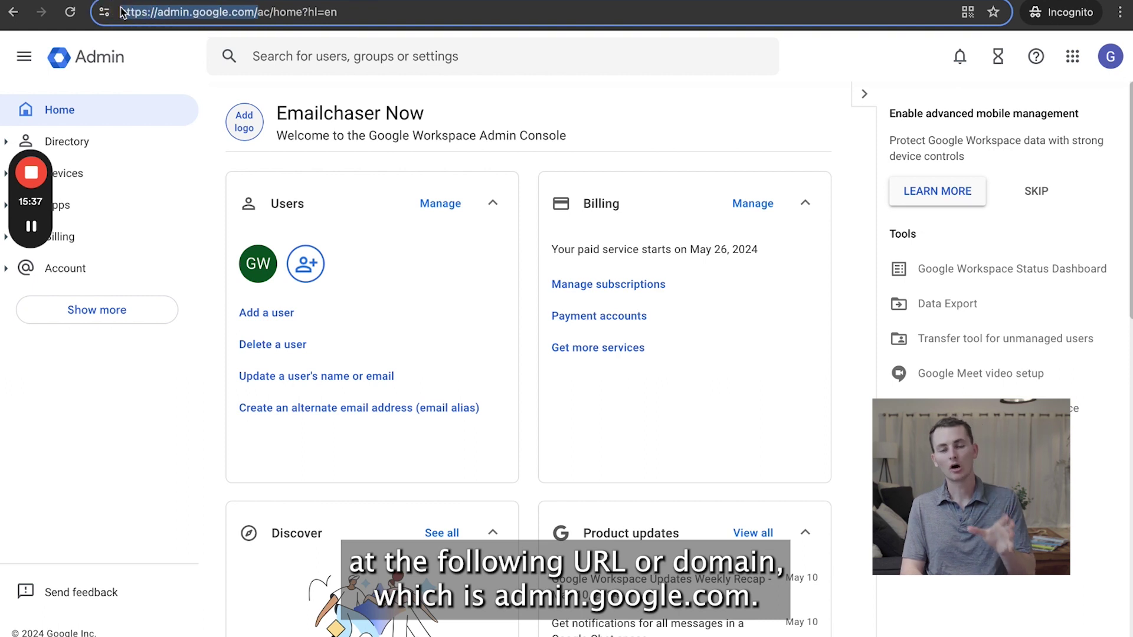
pyautogui.click(570, 111)
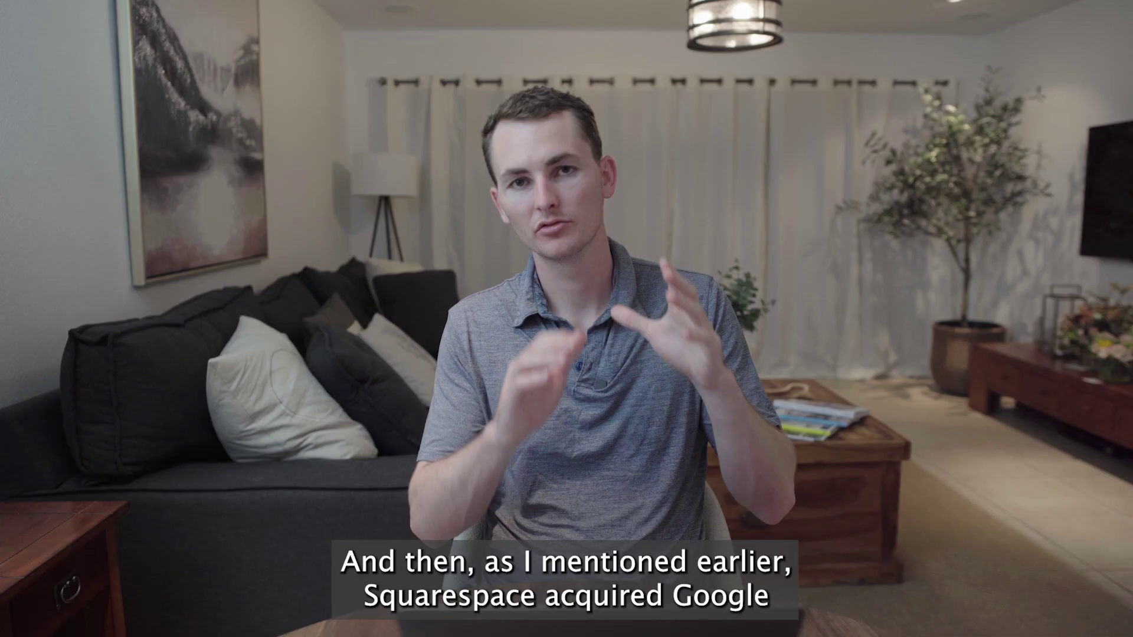